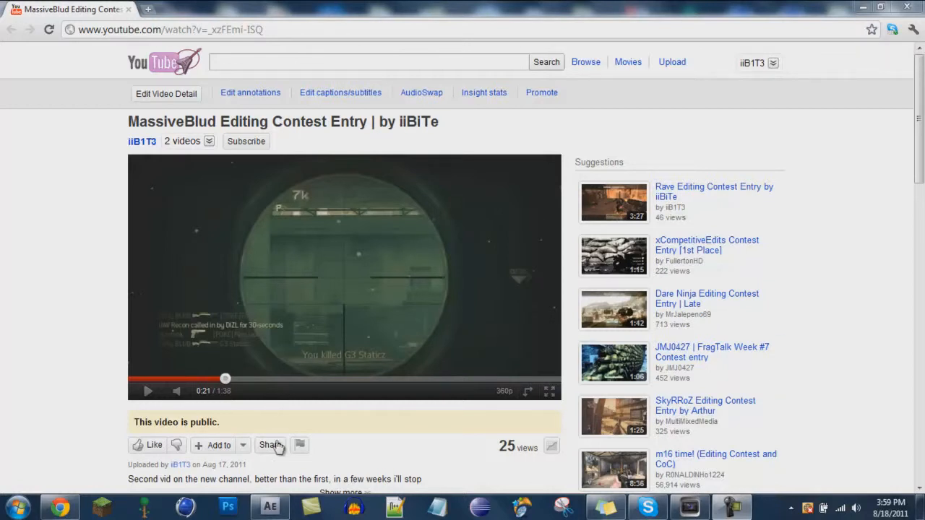
# Play and pause the uploaded contest video to preview it.
pyautogui.moveTo(270, 507)
pyautogui.click(392, 200)
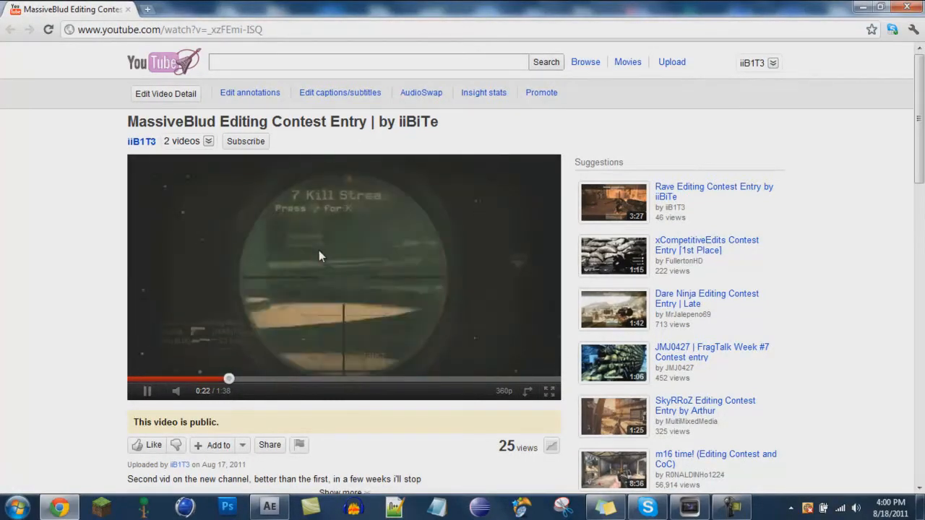
pyautogui.click(318, 253)
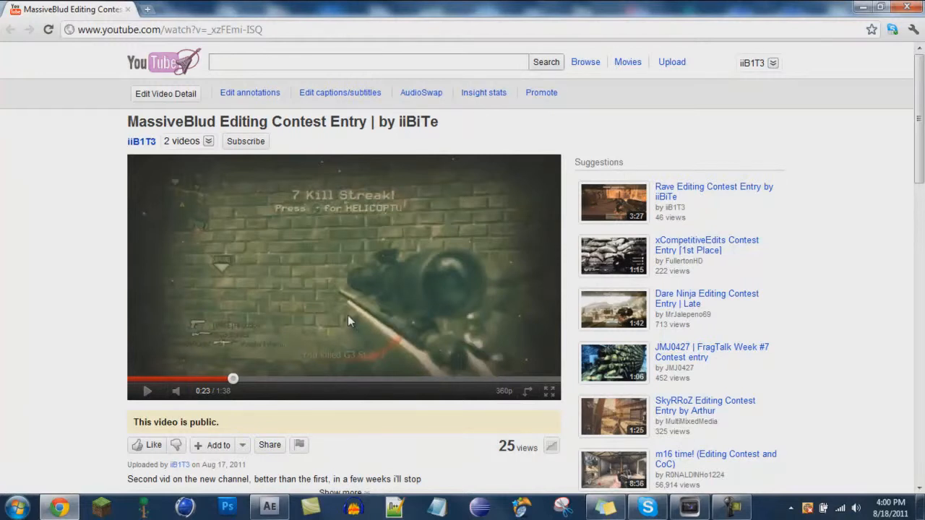
pyautogui.click(279, 506)
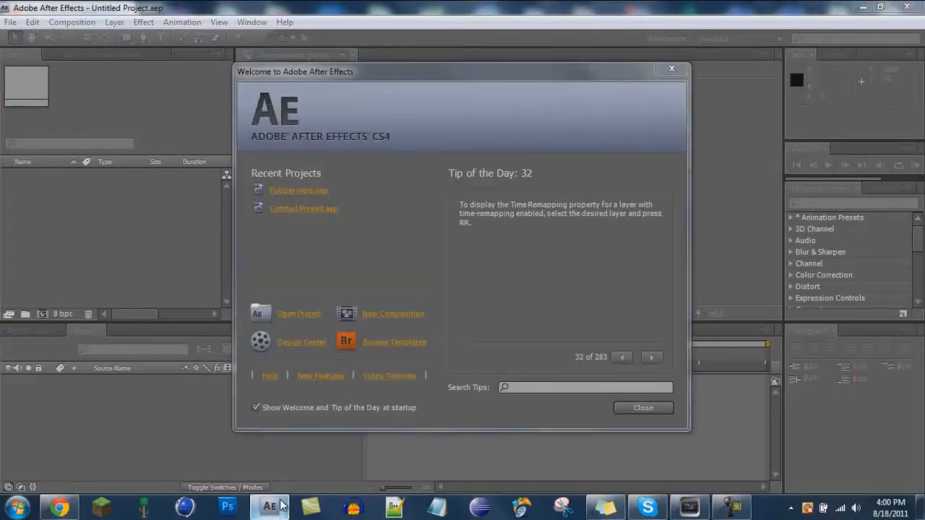
pyautogui.click(623, 413)
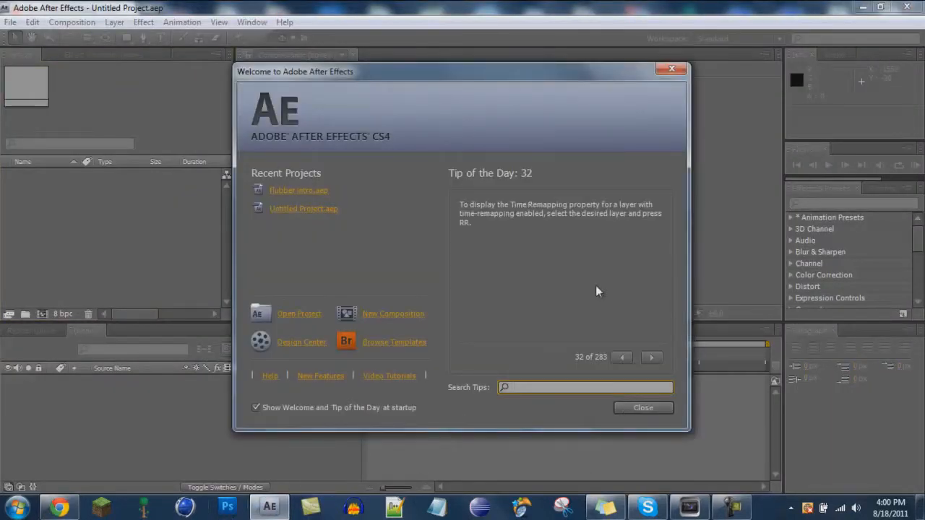
pyautogui.click(673, 69)
pyautogui.click(864, 6)
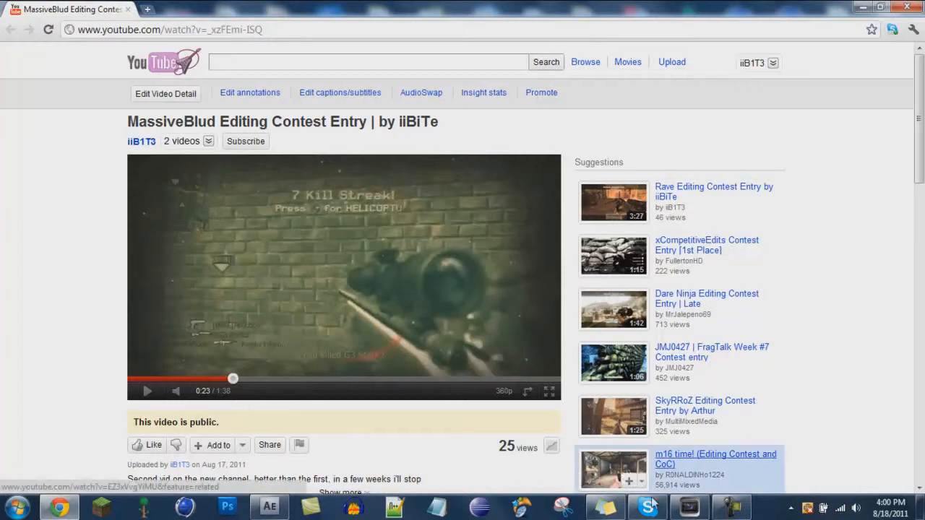
# Switch to Vegas Pro and close the Video Event FX window.
pyautogui.click(689, 508)
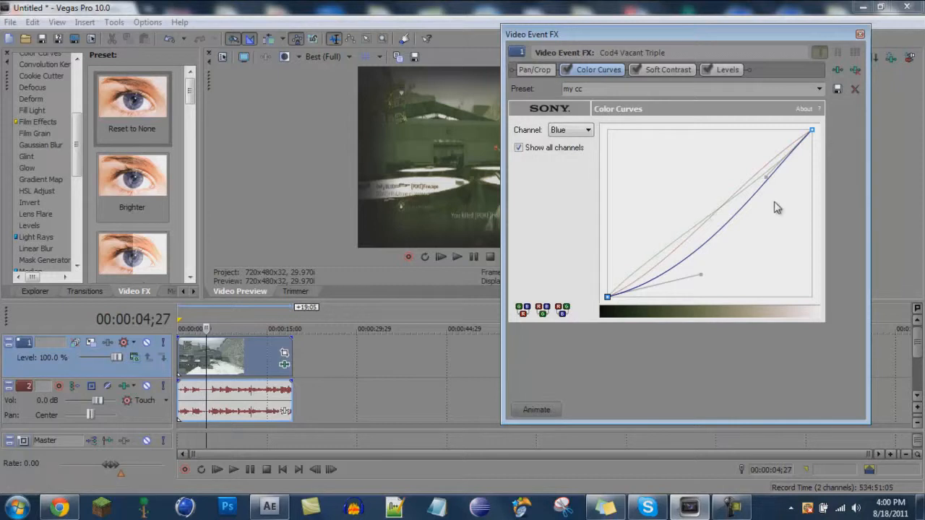
pyautogui.click(860, 34)
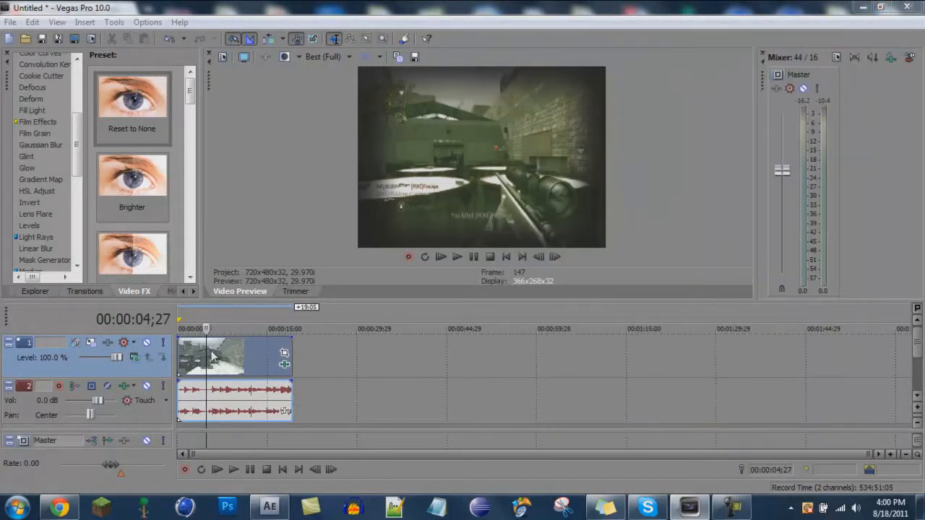
# Open the video event's properties, enable Maintain aspect ratio, select Disable resample, and confirm.
pyautogui.click(398, 384)
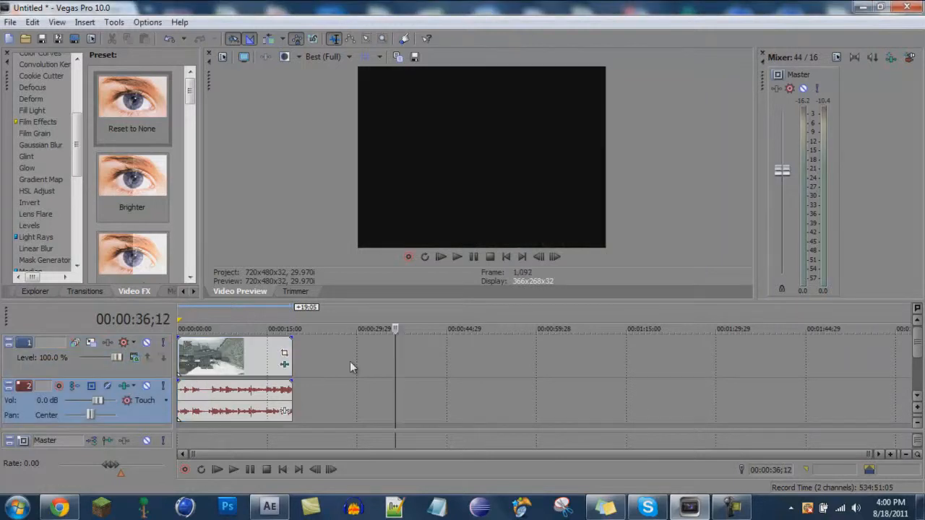
pyautogui.rightClick(220, 357)
pyautogui.click(260, 486)
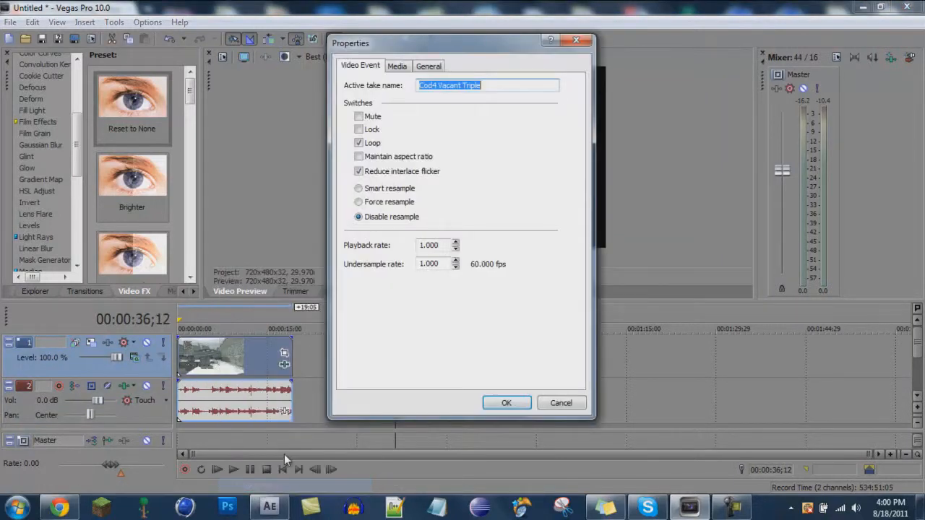
pyautogui.click(384, 172)
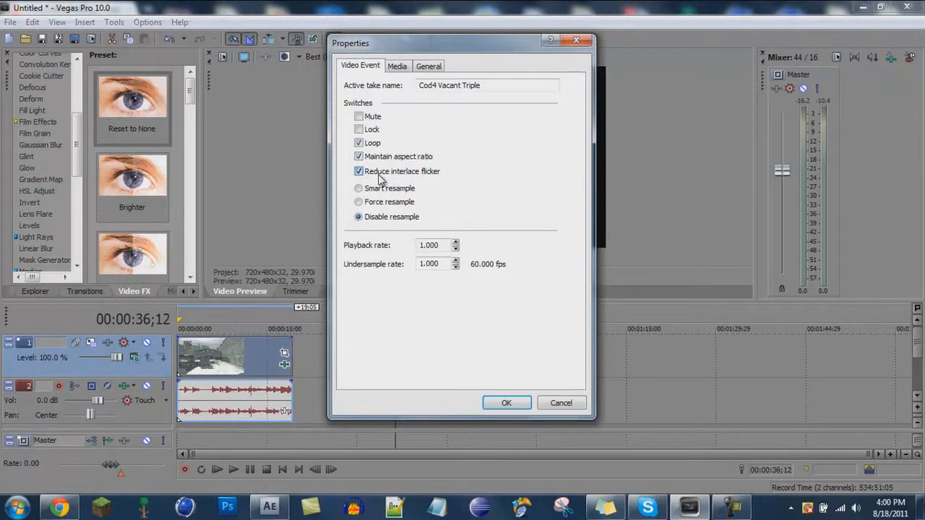
pyautogui.click(381, 190)
pyautogui.click(364, 218)
pyautogui.click(491, 407)
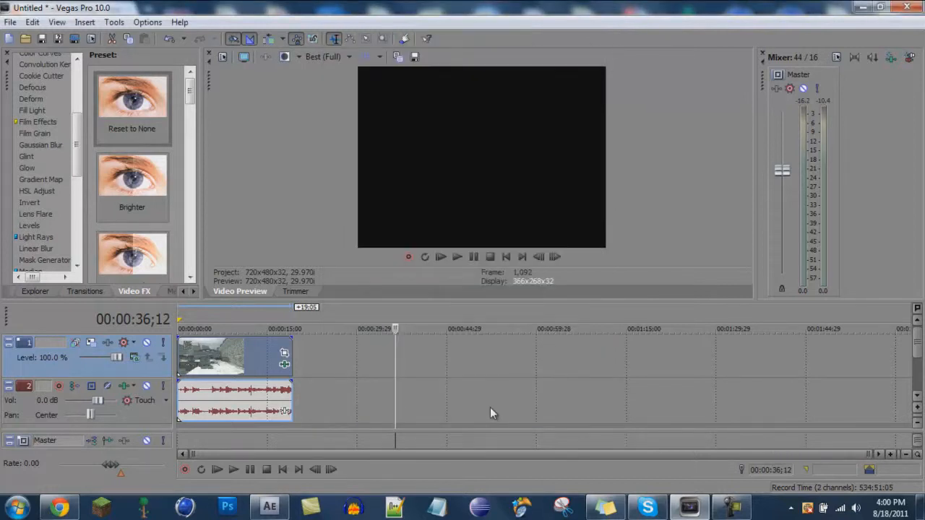
# Open the clip's event effects, switch off Color Curves and Soft Contrast, and close the window.
pyautogui.click(284, 364)
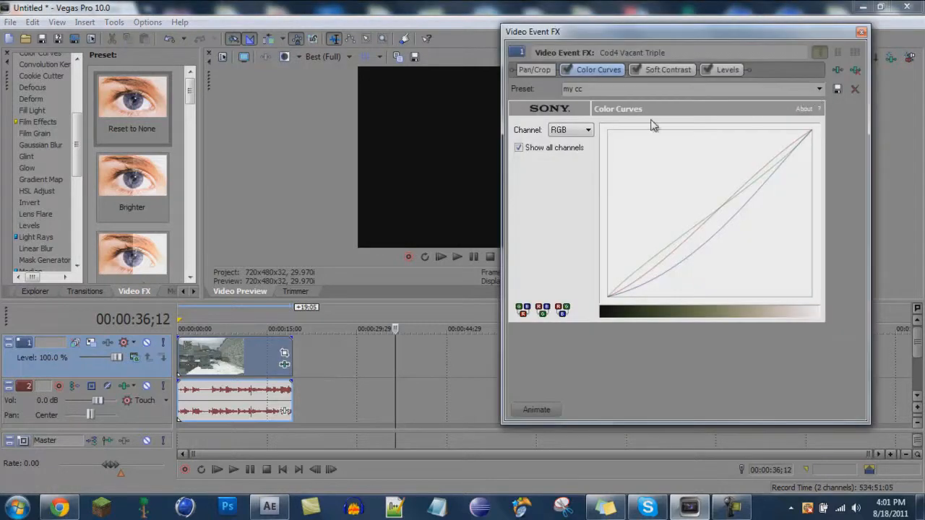
pyautogui.click(566, 69)
pyautogui.click(635, 69)
pyautogui.click(862, 32)
# Preview the clip without effects from about 3 seconds in.
pyautogui.click(196, 351)
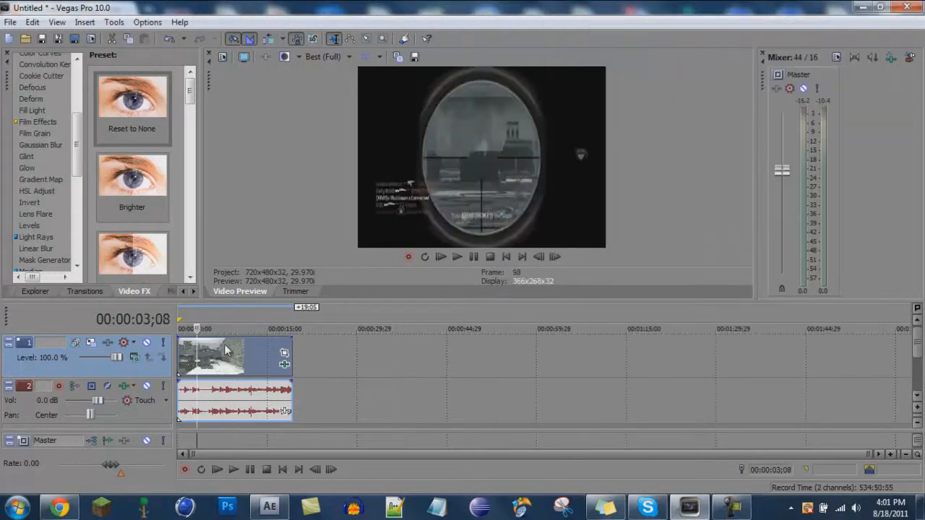
pyautogui.click(455, 259)
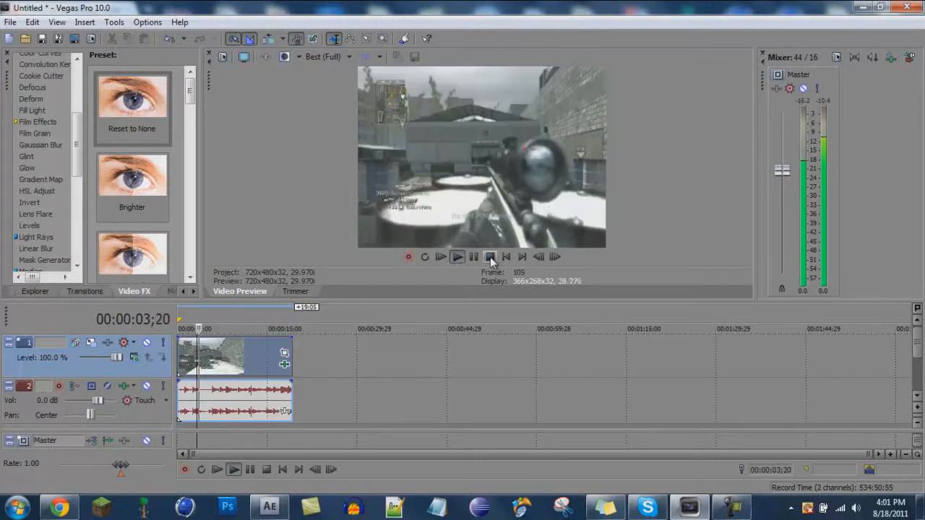
pyautogui.click(475, 258)
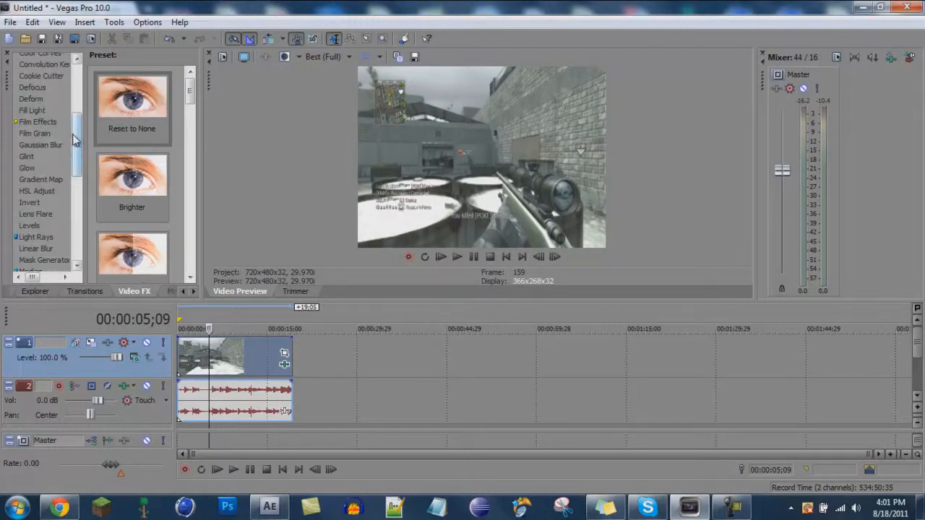
# Browse the Video FX list and presets for Color Curves and Levels.
pyautogui.moveTo(75, 138); pyautogui.dragTo(72, 80)
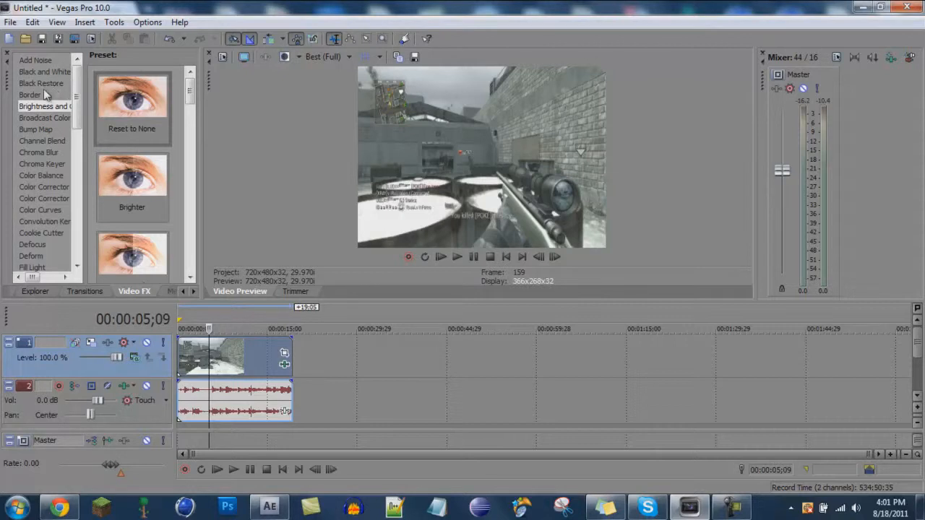
pyautogui.click(48, 209)
pyautogui.moveTo(115, 126); pyautogui.dragTo(145, 69)
pyautogui.moveTo(77, 114); pyautogui.dragTo(81, 173)
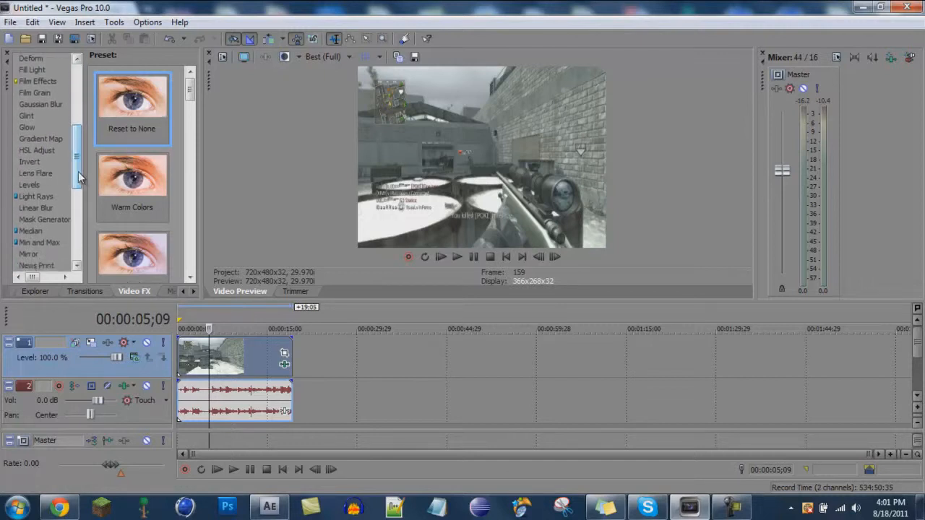
pyautogui.click(29, 185)
pyautogui.moveTo(120, 116); pyautogui.dragTo(74, 195)
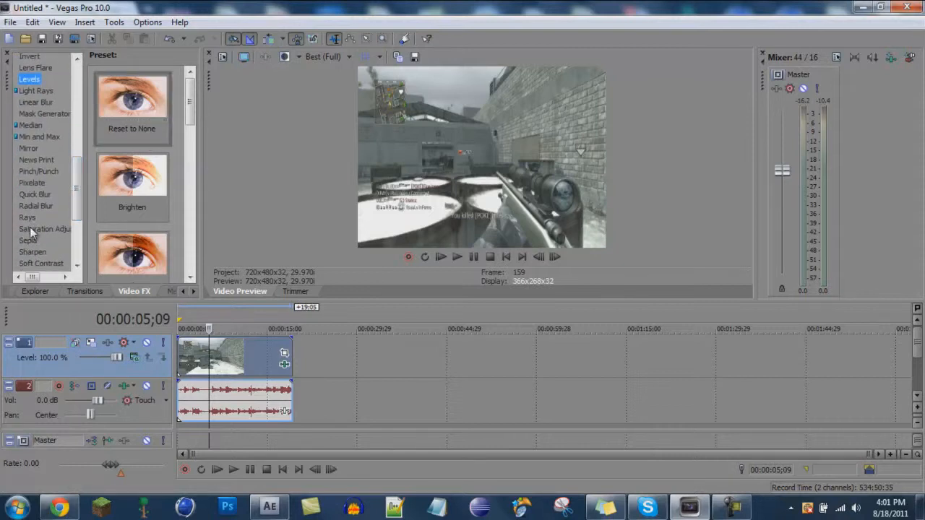
# Browse the presets of Saturation Adjust, Sepia, Sharpen and Soft Contrast in the Video FX list.
pyautogui.click(31, 229)
pyautogui.click(29, 241)
pyautogui.click(32, 253)
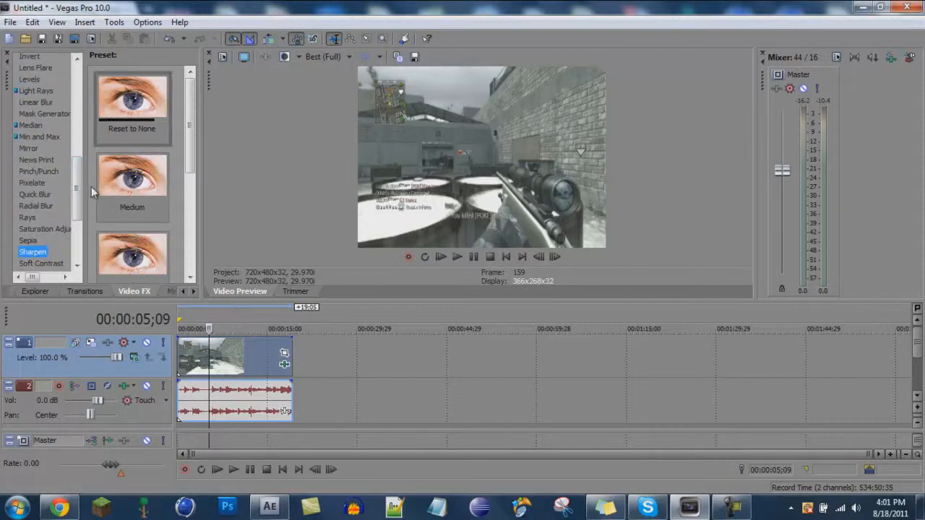
pyautogui.moveTo(76, 197); pyautogui.dragTo(70, 228)
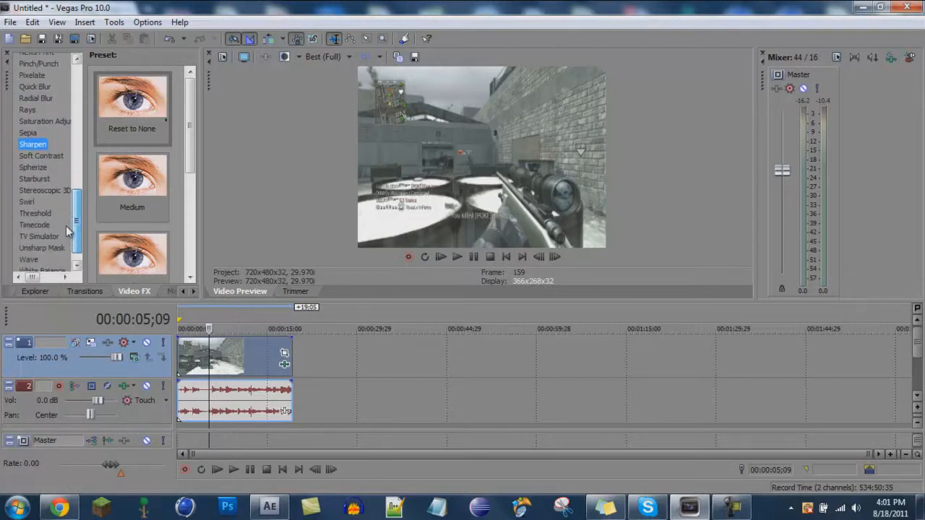
pyautogui.click(58, 158)
pyautogui.moveTo(155, 112); pyautogui.dragTo(168, 198)
pyautogui.moveTo(192, 105); pyautogui.dragTo(184, 74)
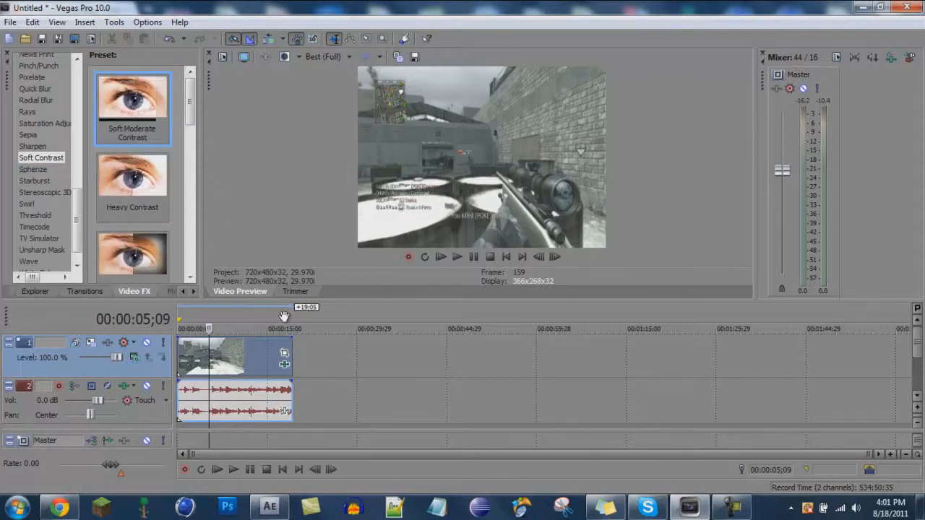
# Reopen the clip's event effects and inspect the Color Curves for the Red, Green and Blue channels.
pyautogui.click(284, 364)
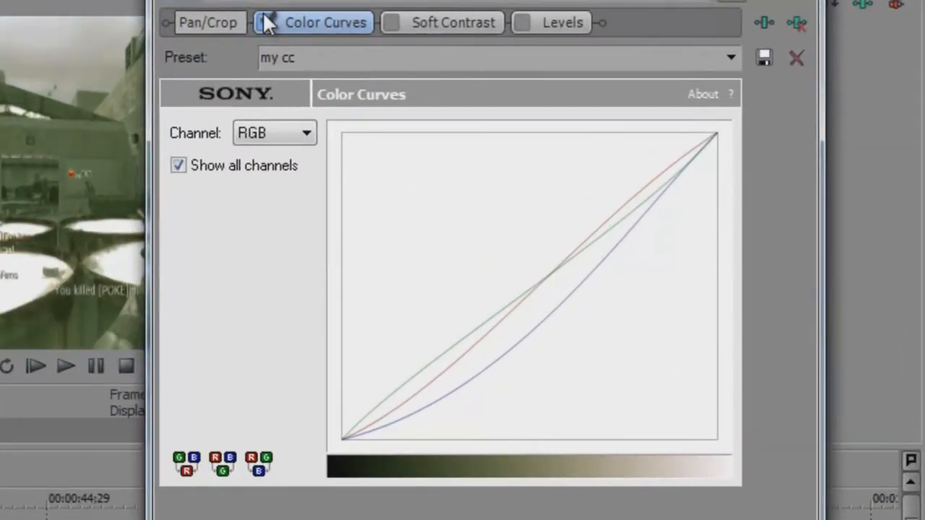
pyautogui.click(265, 23)
pyautogui.click(300, 135)
pyautogui.click(272, 183)
pyautogui.click(270, 135)
pyautogui.click(268, 174)
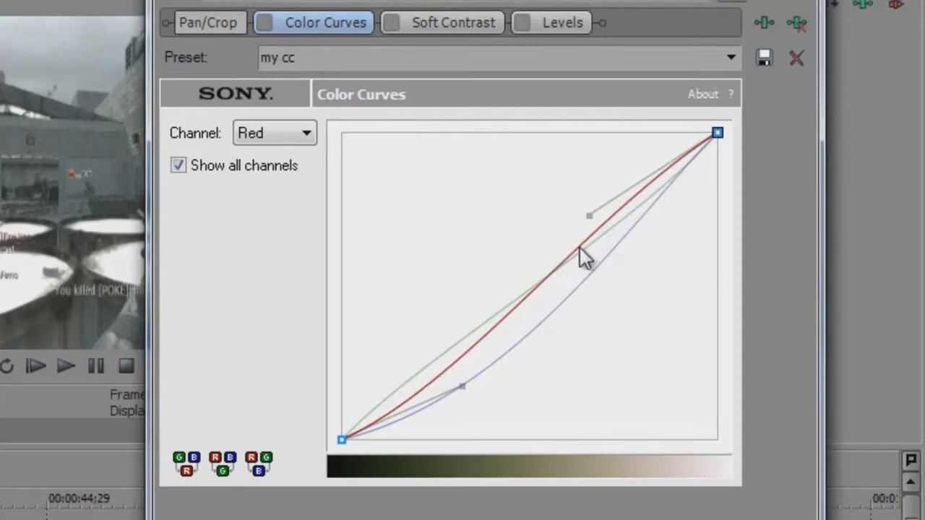
pyautogui.click(302, 135)
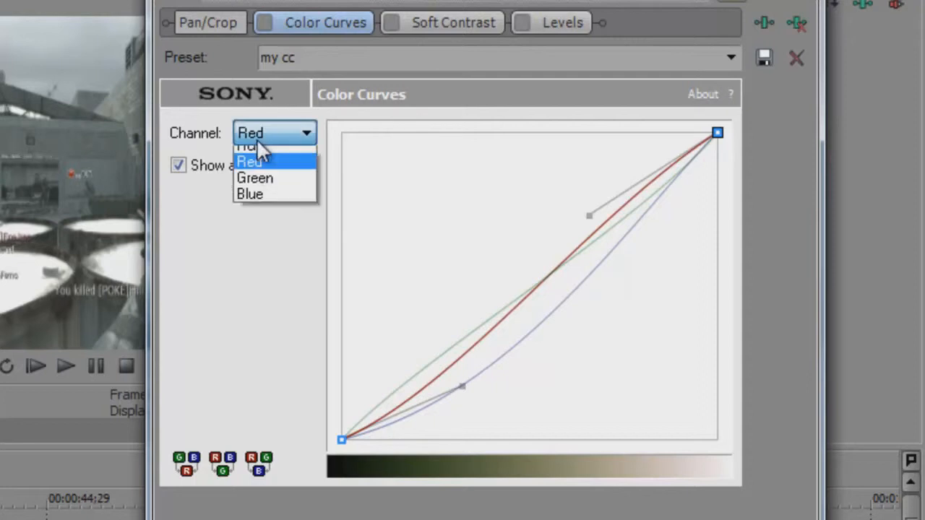
pyautogui.click(244, 192)
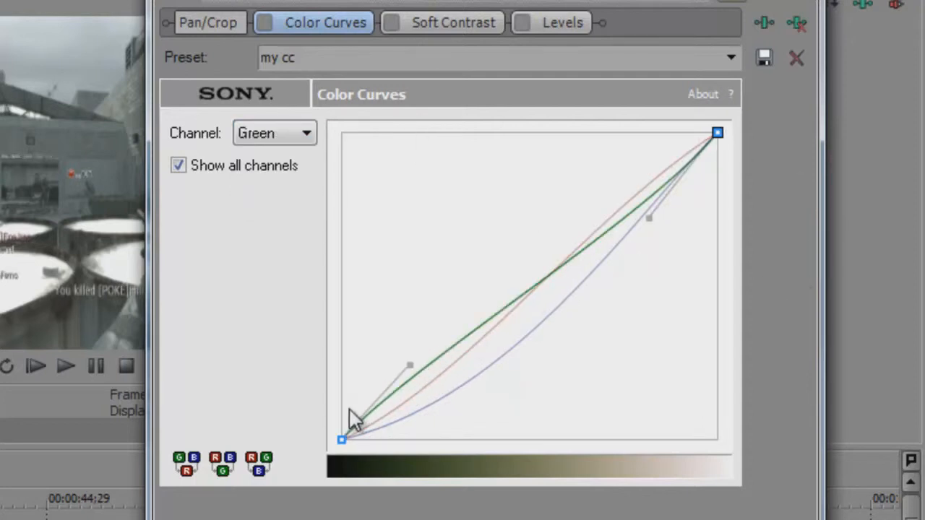
pyautogui.click(292, 137)
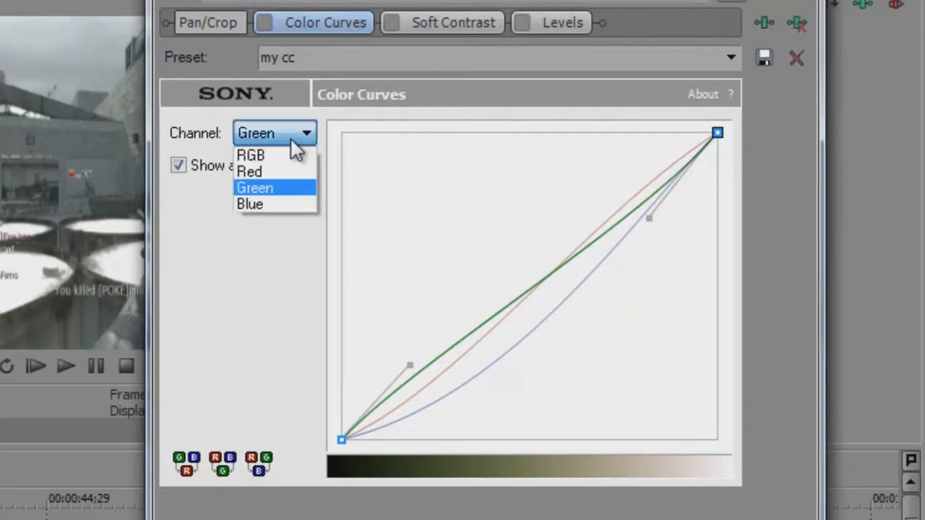
pyautogui.click(256, 201)
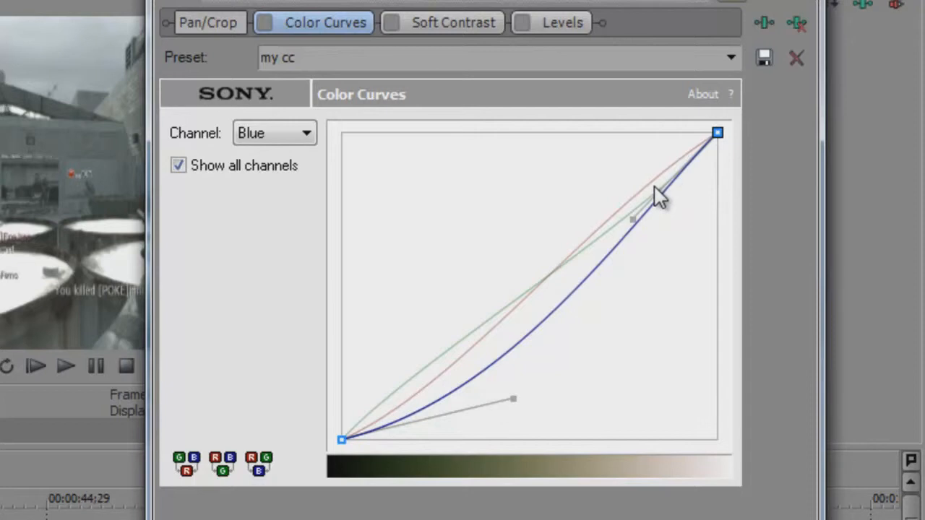
# Nudge the Blue channel curve's upper control point slightly and return to the Color Curves settings.
pyautogui.moveTo(632, 219)
pyautogui.mouseDown()
pyautogui.moveTo(622, 210)
pyautogui.moveTo(634, 220)
pyautogui.mouseUp()
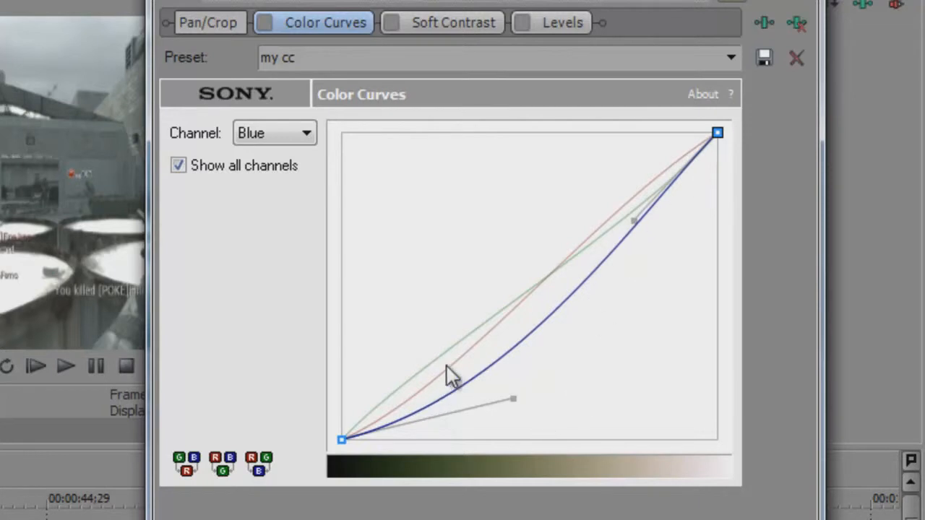
pyautogui.click(512, 400)
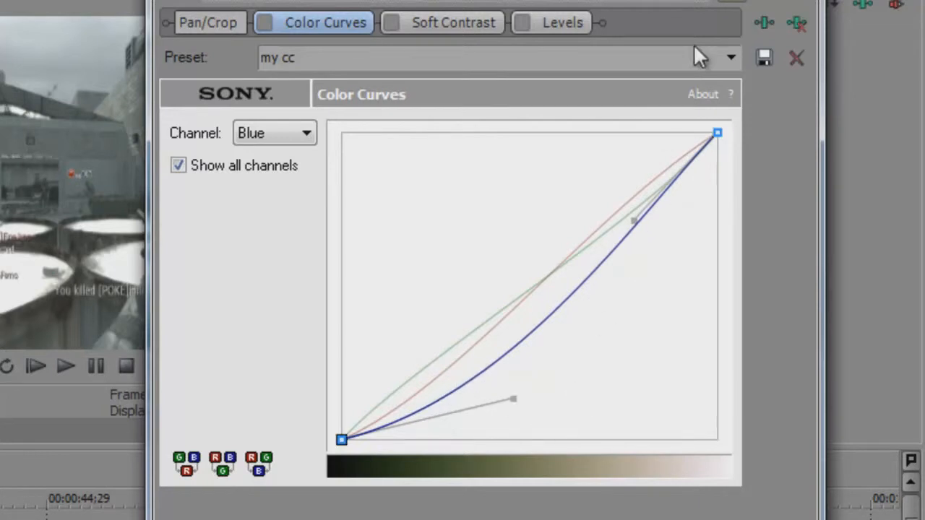
pyautogui.click(420, 28)
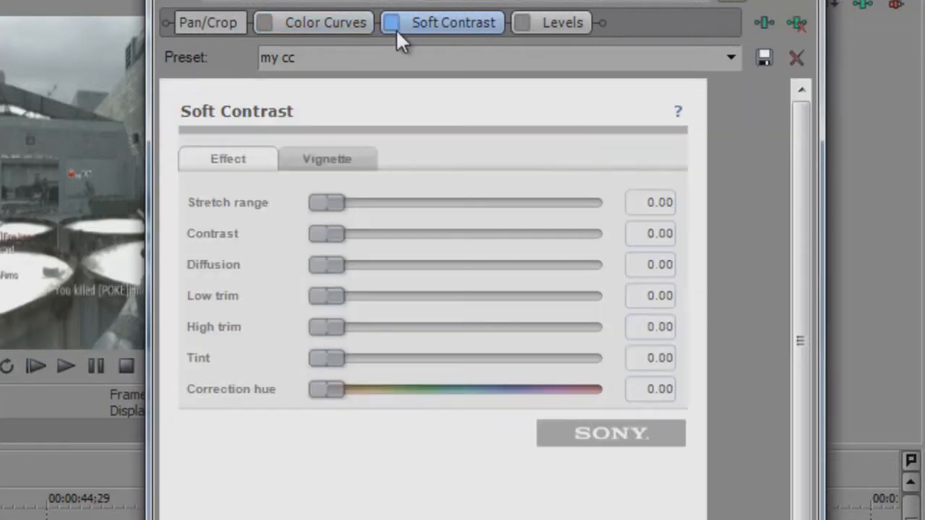
pyautogui.click(360, 24)
# Choose the my cc color curves preset and save it.
pyautogui.click(731, 57)
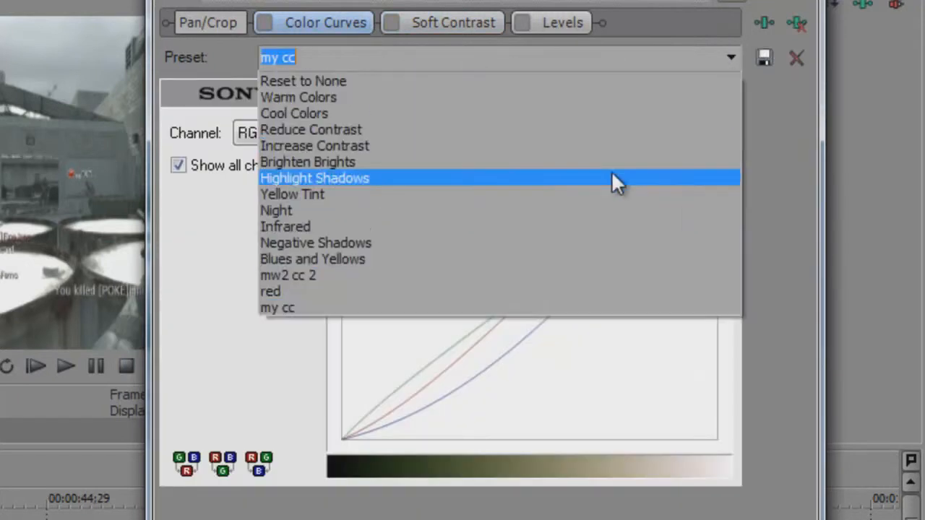
pyautogui.click(411, 311)
pyautogui.click(764, 56)
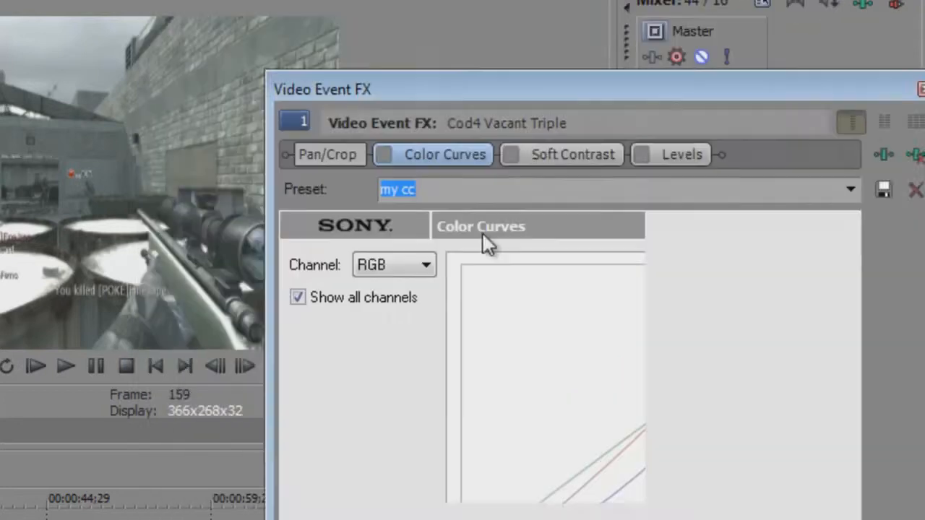
# Re-enable the Color Curves effect on the clip.
pyautogui.moveTo(427, 93); pyautogui.dragTo(458, 386)
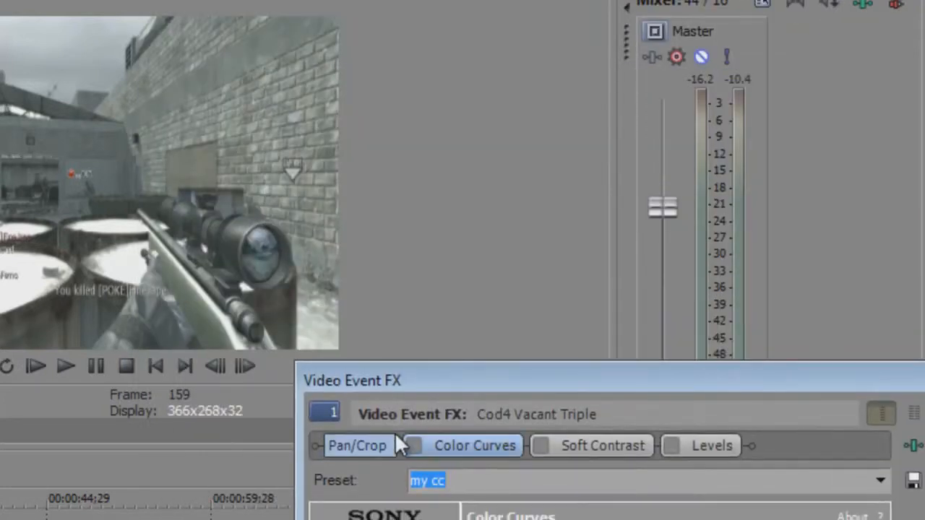
pyautogui.click(415, 447)
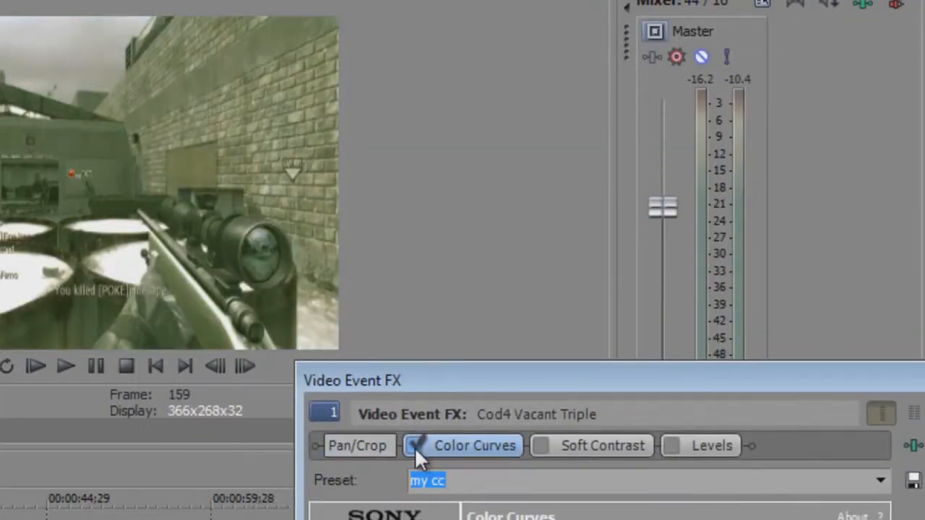
pyautogui.moveTo(429, 379); pyautogui.dragTo(355, 0)
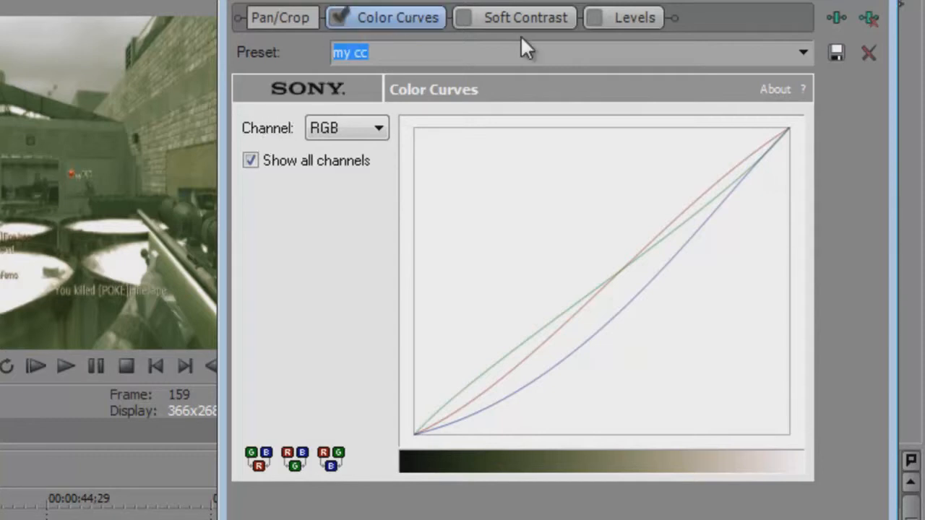
# Inspect the Soft Contrast effect's Effect and Vignette settings.
pyautogui.click(481, 17)
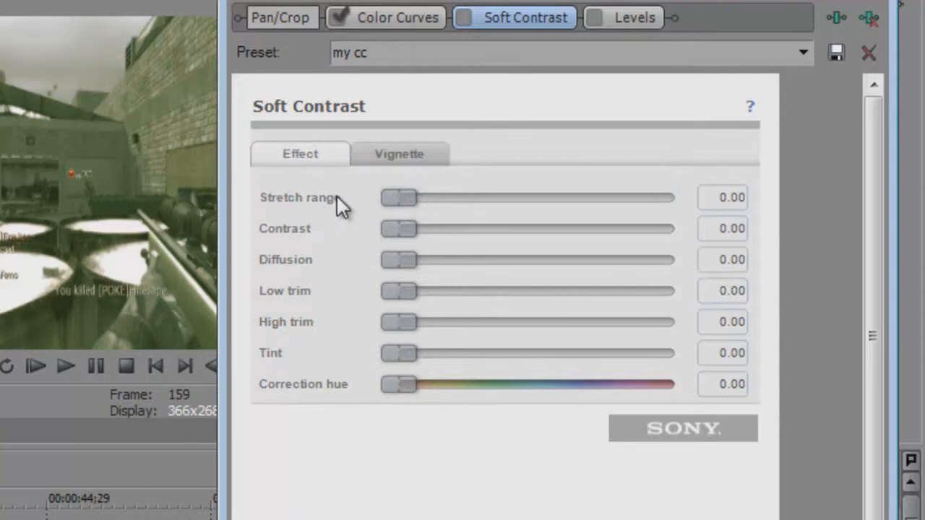
pyautogui.moveTo(400, 202)
pyautogui.mouseDown()
pyautogui.moveTo(640, 182)
pyautogui.moveTo(392, 205)
pyautogui.mouseUp()
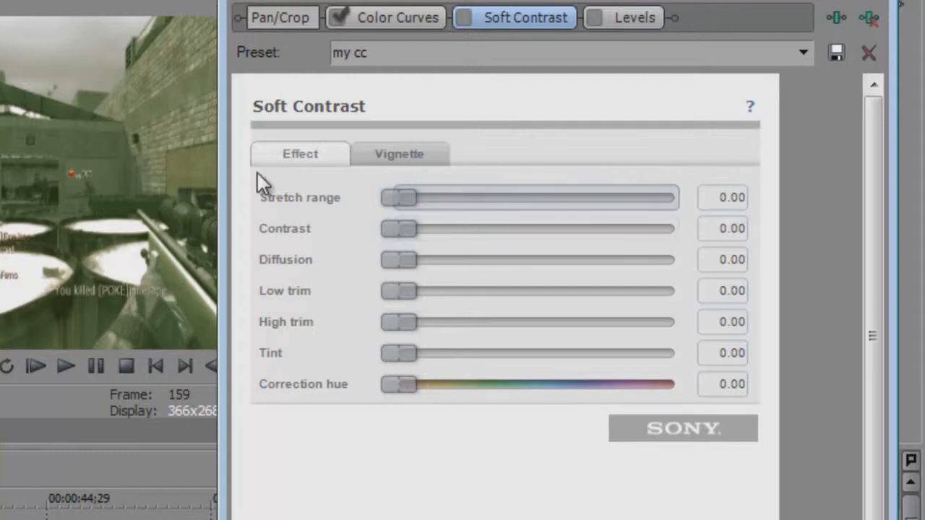
pyautogui.click(398, 149)
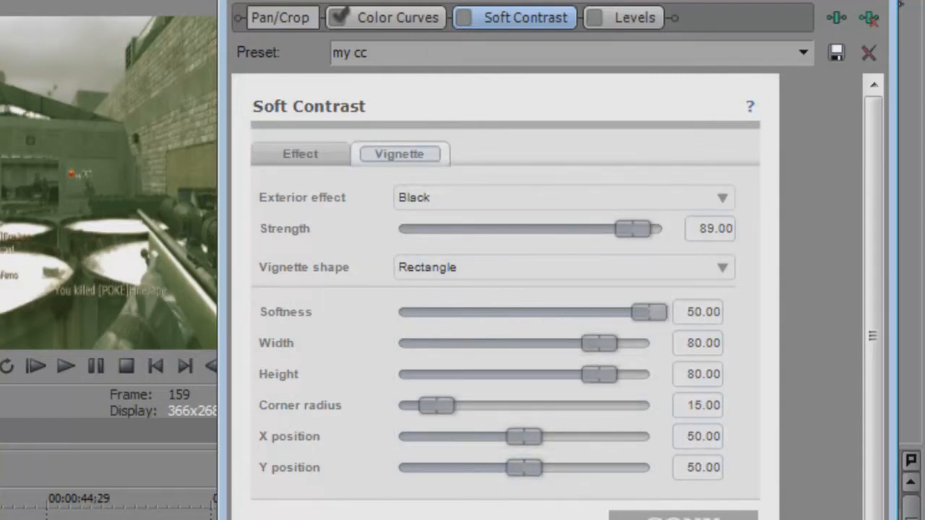
# Enable the Soft Contrast effect on the clip.
pyautogui.moveTo(490, 0); pyautogui.dragTo(689, 180)
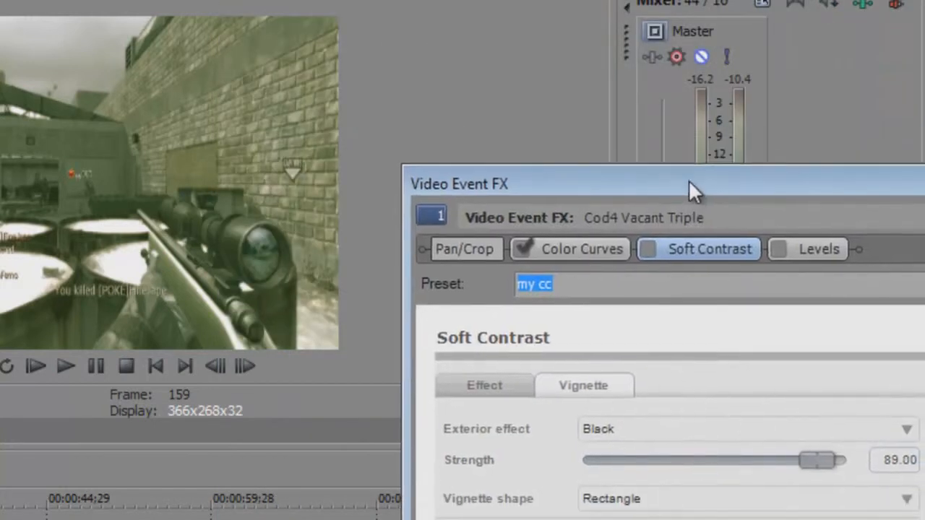
pyautogui.click(648, 247)
pyautogui.moveTo(622, 201); pyautogui.dragTo(386, 0)
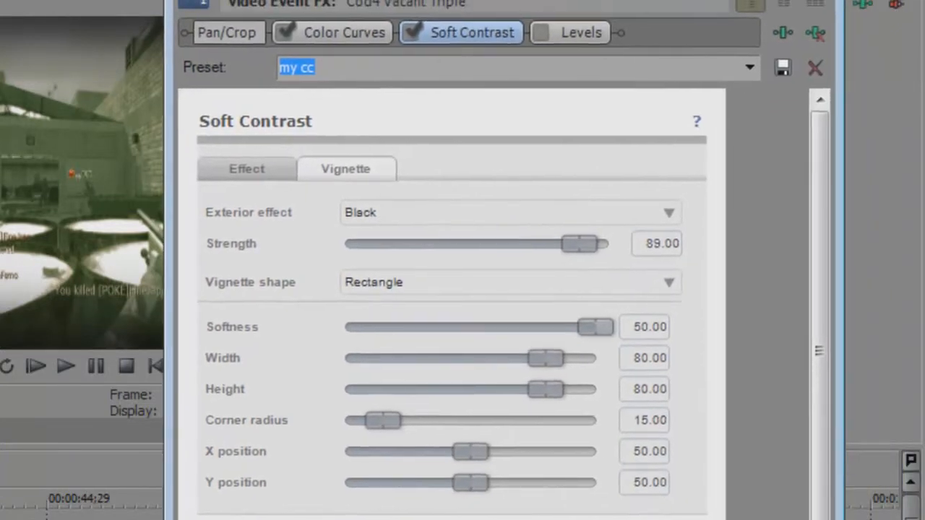
# Open the Levels effect and review its input, output and gamma values.
pyautogui.click(553, 31)
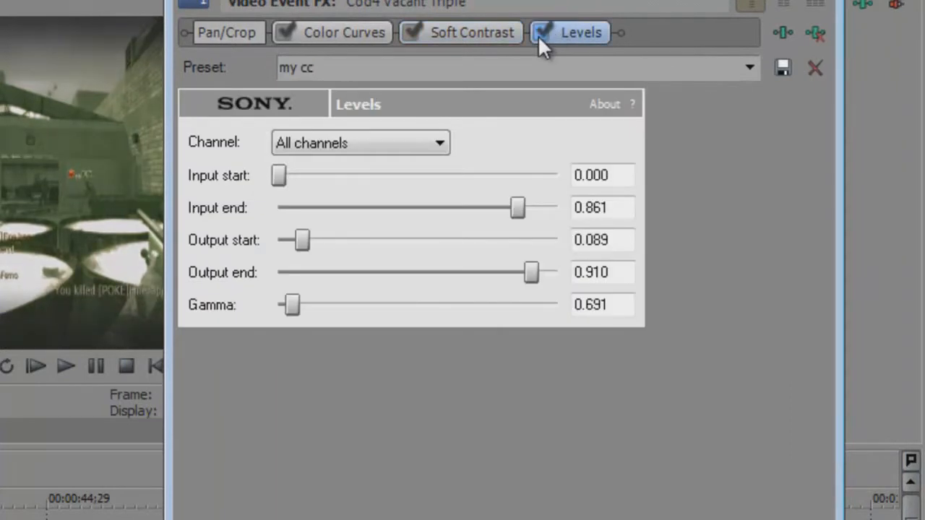
pyautogui.click(540, 33)
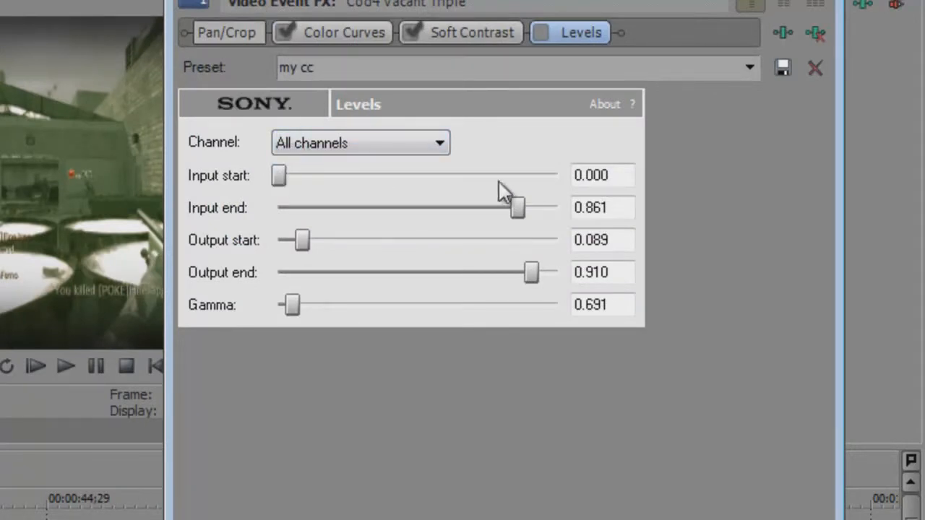
pyautogui.click(618, 174)
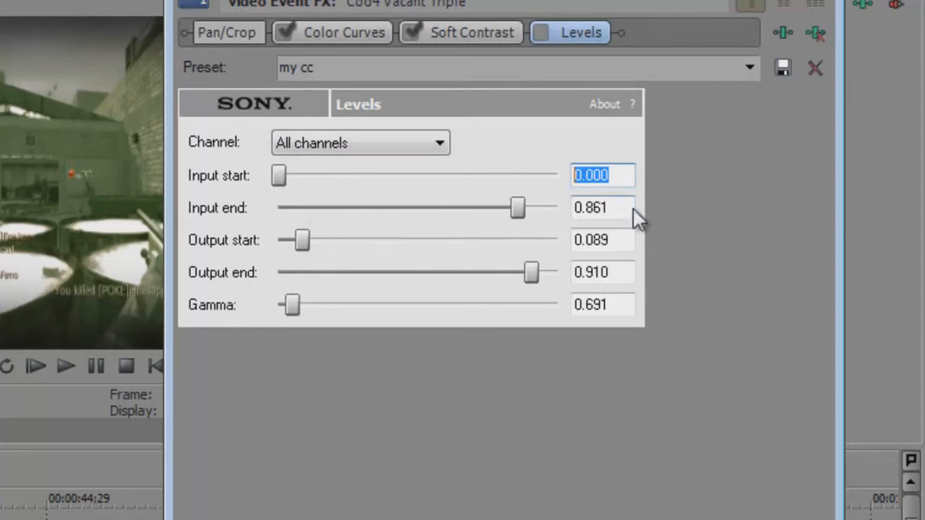
pyautogui.click(579, 209)
pyautogui.doubleClick(585, 211)
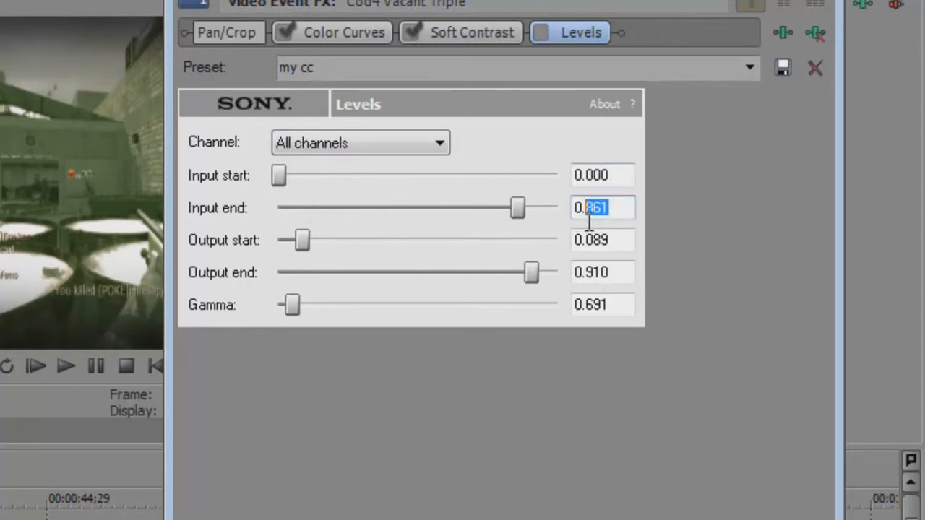
pyautogui.moveTo(615, 235); pyautogui.dragTo(620, 318)
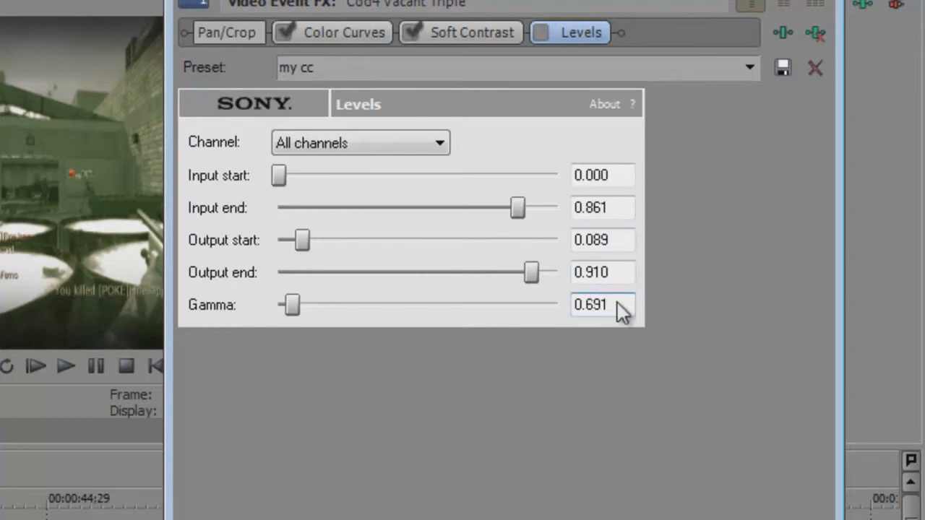
# Toggle the Levels effect off and back on to compare, then close the Video Event FX window.
pyautogui.moveTo(557, 1); pyautogui.dragTo(483, 423)
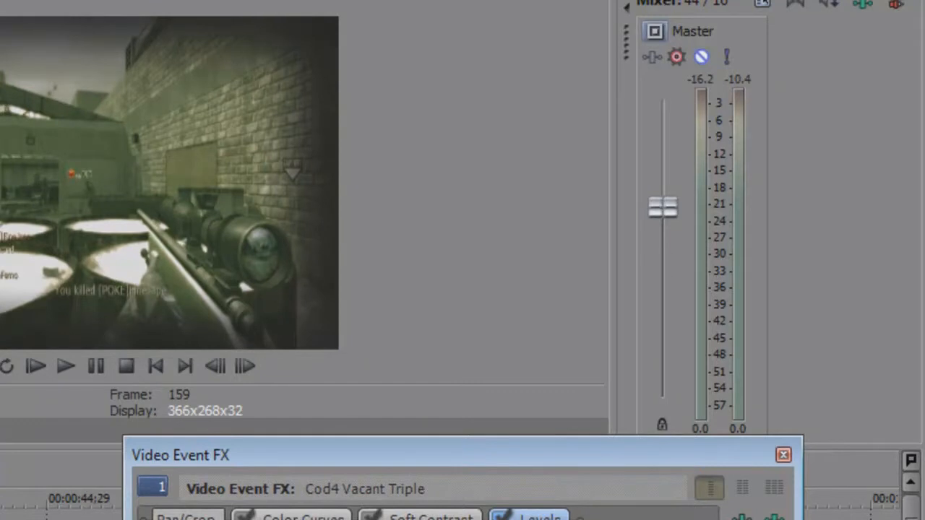
pyautogui.moveTo(512, 426); pyautogui.dragTo(523, 0)
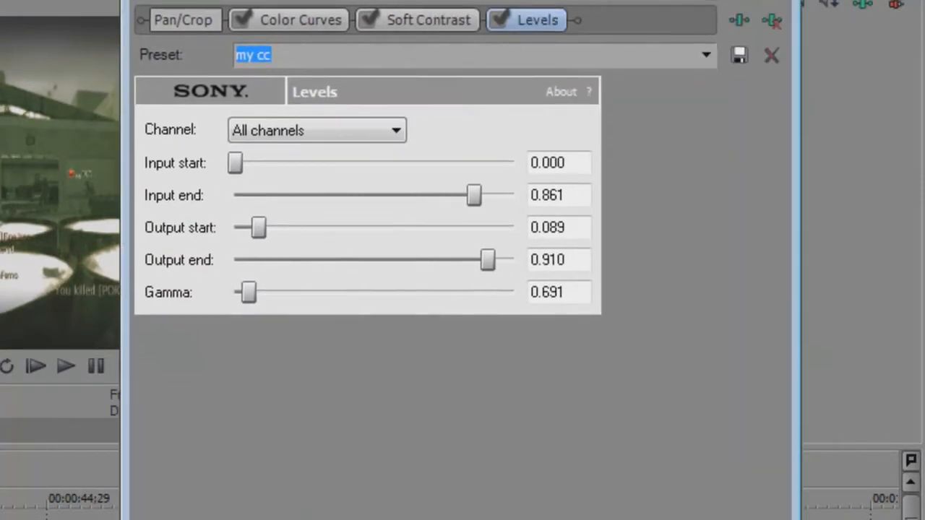
pyautogui.click(498, 21)
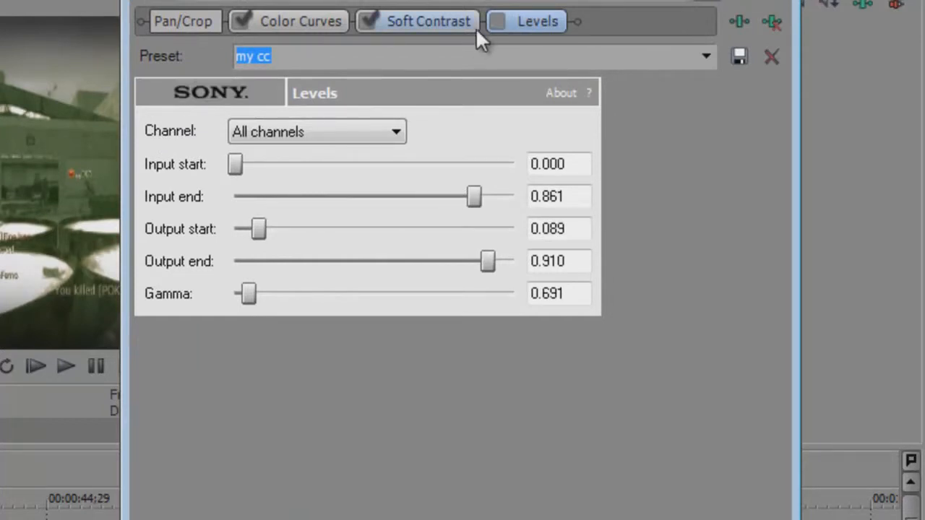
pyautogui.click(497, 22)
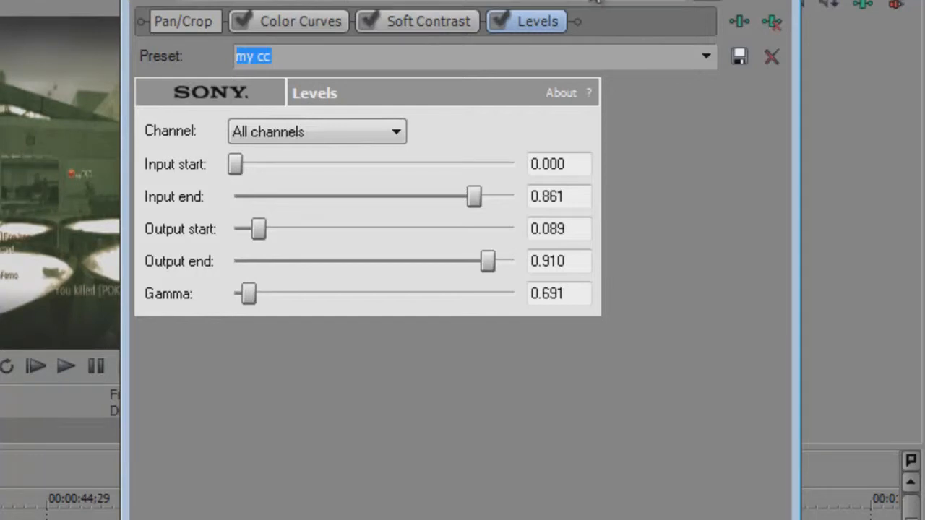
pyautogui.hotkey('alt', 'F4')
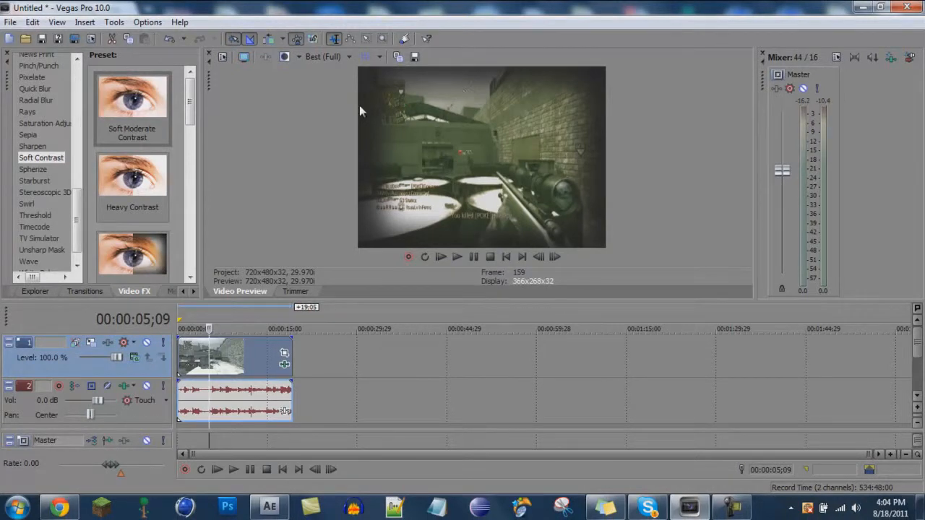
# Set the loop region over the clip and render it as tuttt.wmv in Windows Media Video V11.
pyautogui.moveTo(179, 321); pyautogui.dragTo(292, 322)
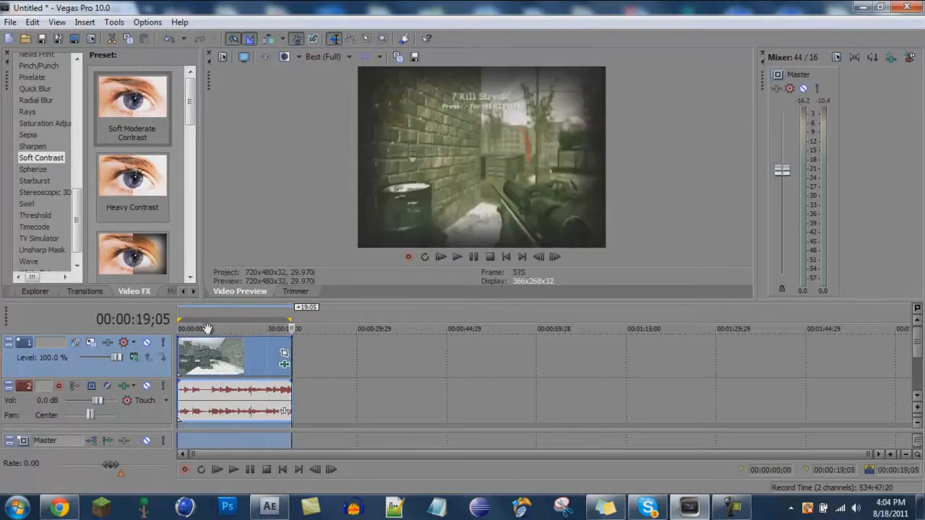
pyautogui.click(10, 22)
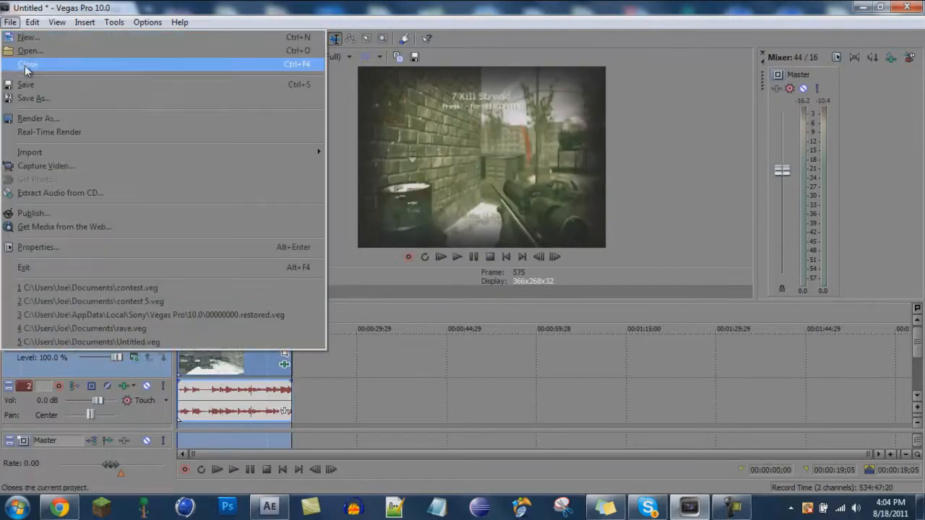
pyautogui.click(38, 117)
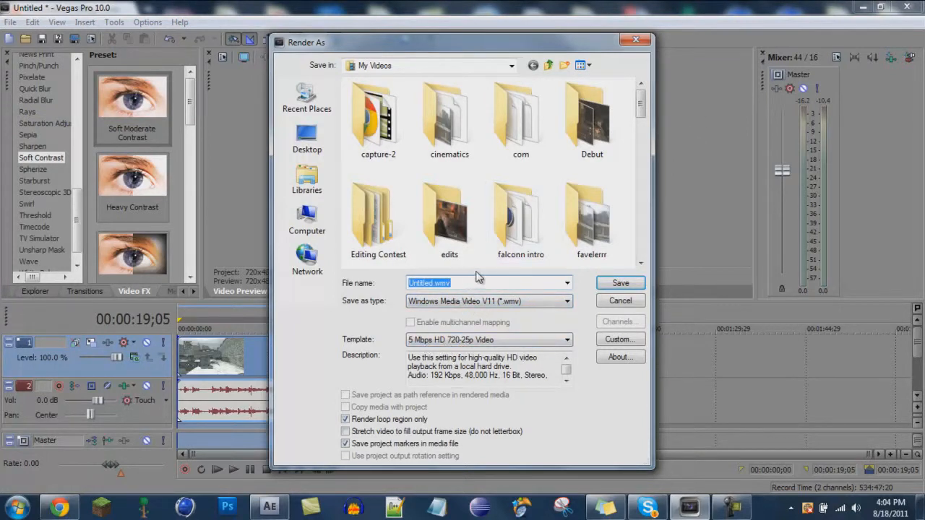
pyautogui.click(629, 287)
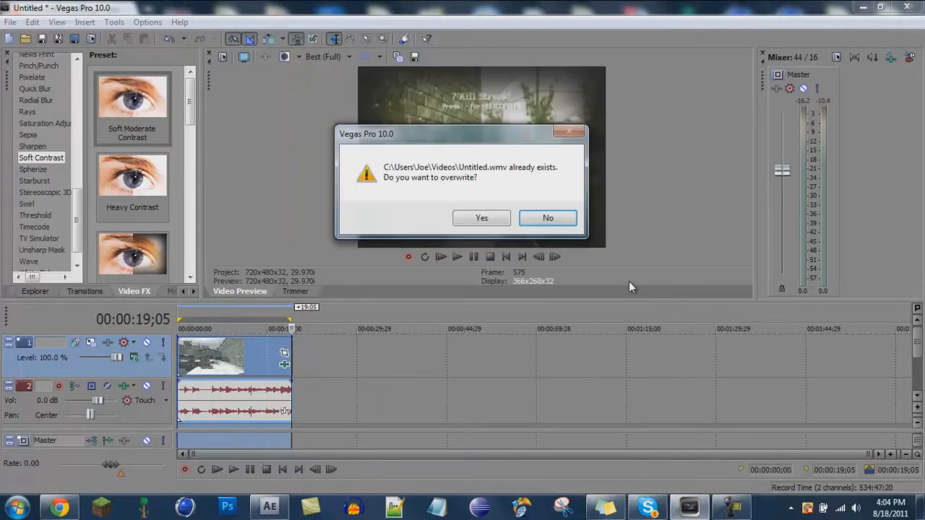
pyautogui.click(557, 219)
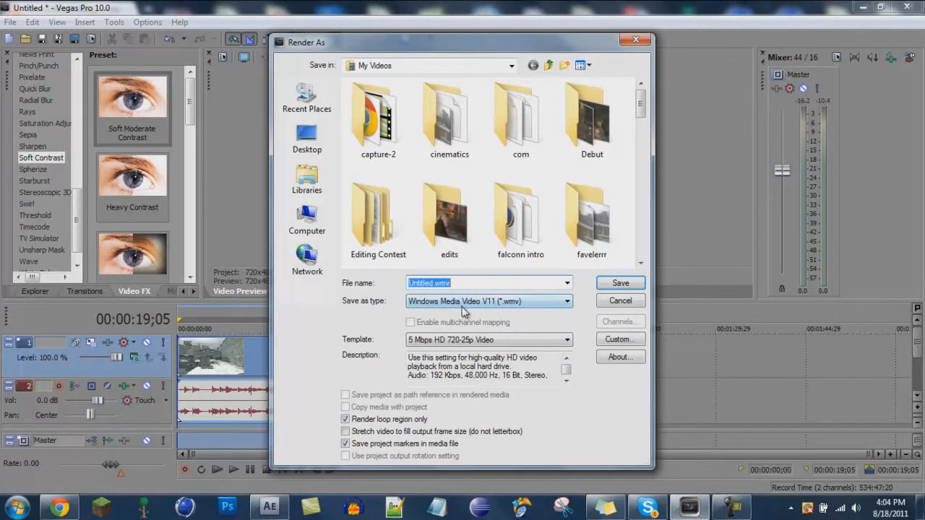
pyautogui.write('tuttt')
pyautogui.press('Return')
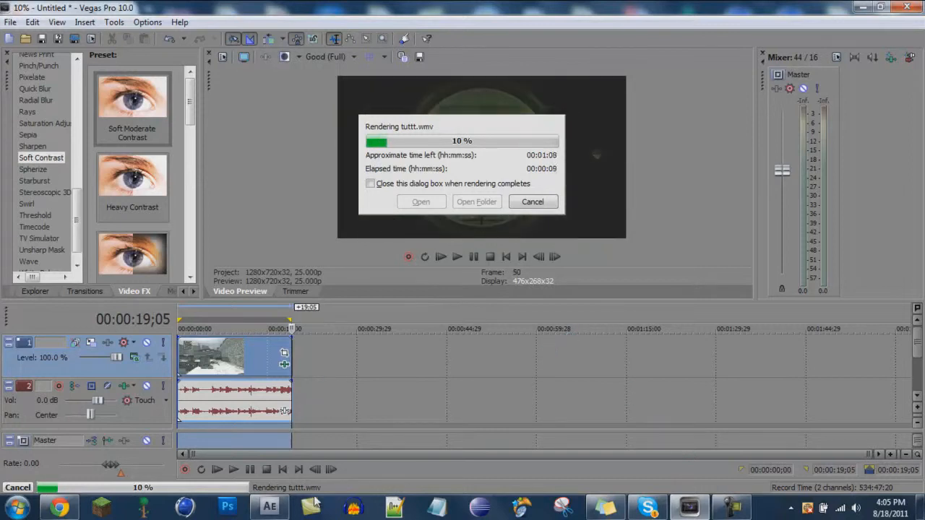
pyautogui.click(648, 508)
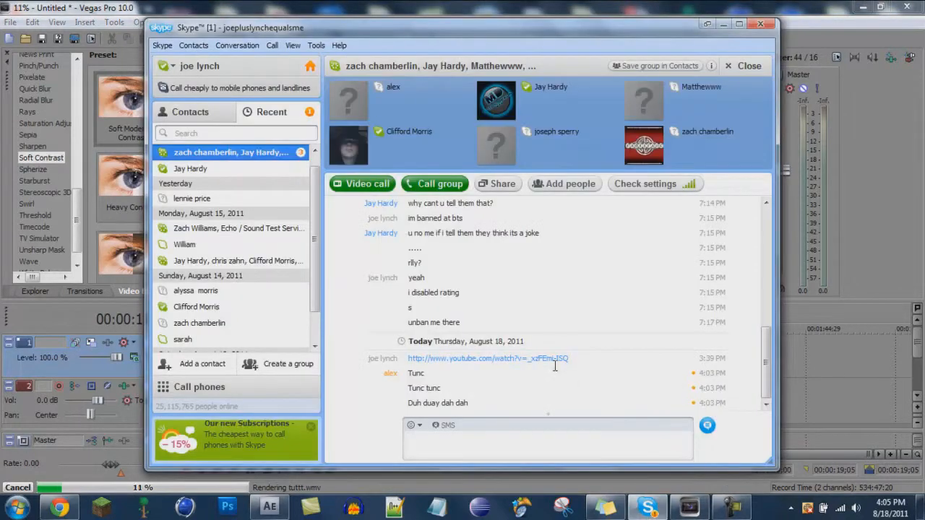
pyautogui.click(511, 5)
# Switch to After Effects and start a new composition.
pyautogui.click(268, 508)
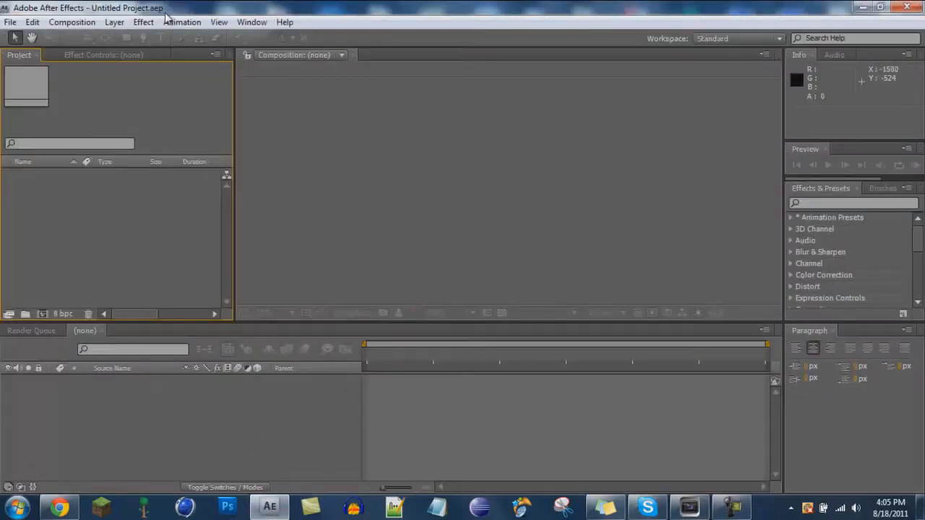
pyautogui.click(11, 22)
pyautogui.click(121, 11)
pyautogui.click(72, 22)
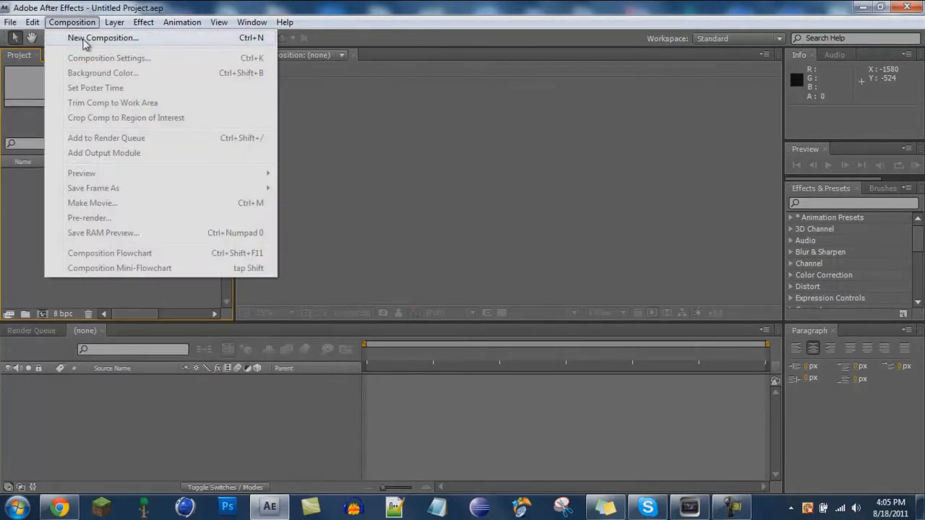
pyautogui.click(87, 35)
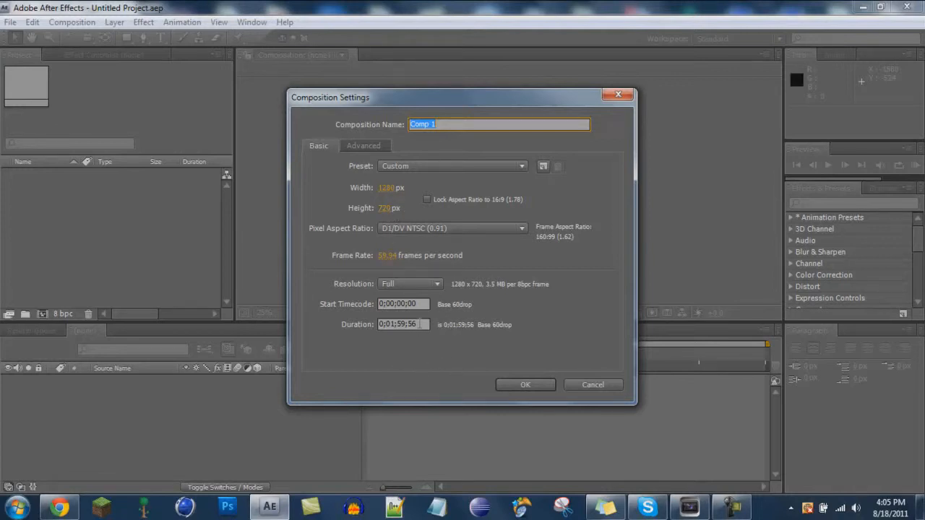
pyautogui.click(395, 324)
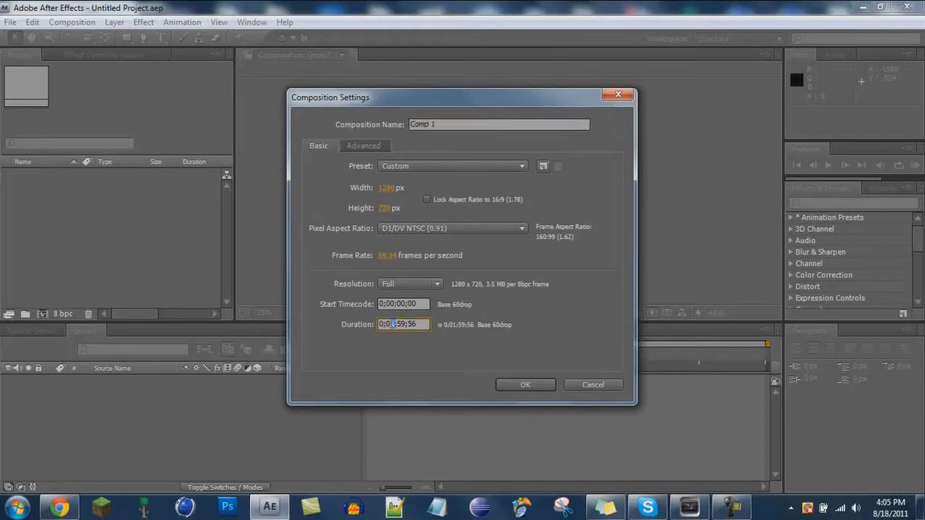
# Check the rendering progress in Vegas Pro and return to After Effects.
pyautogui.click(696, 510)
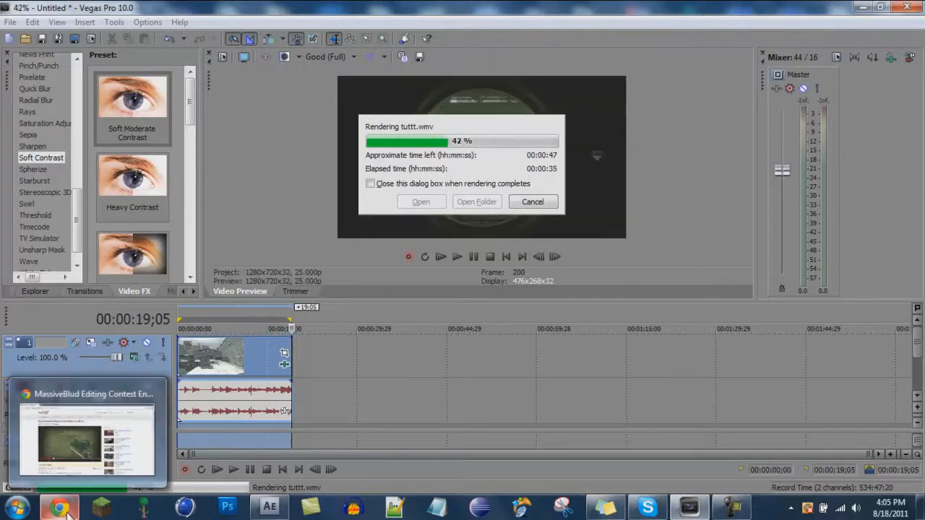
pyautogui.click(66, 512)
pyautogui.click(689, 511)
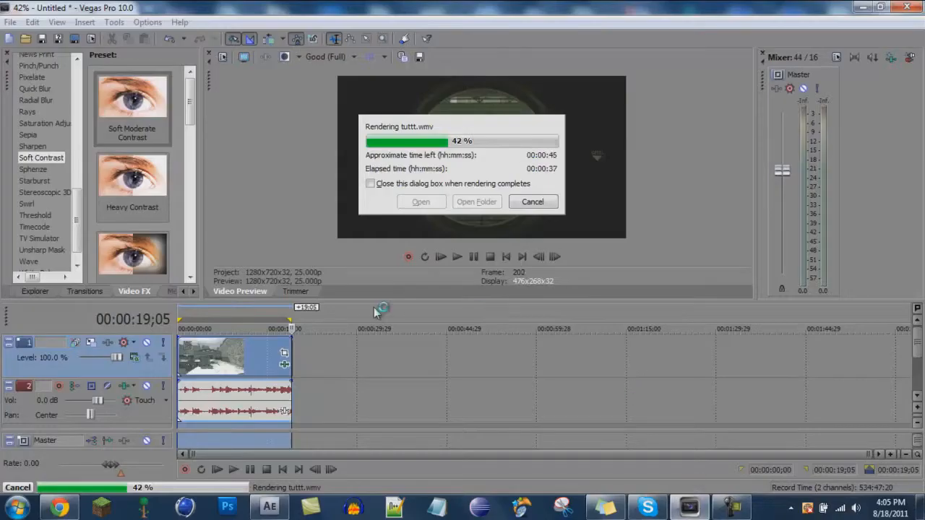
pyautogui.click(269, 506)
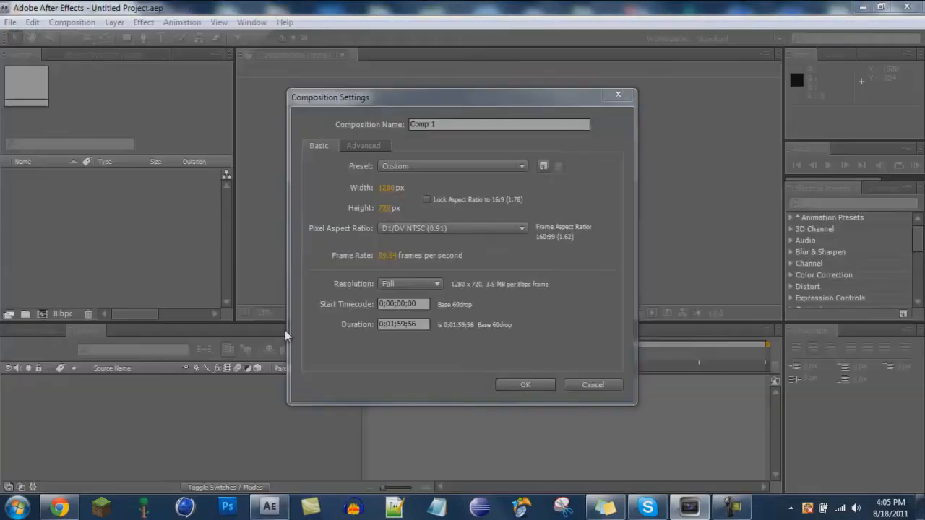
# Set the composition duration to 0;00;19;05 and create the 1280 x 720 composition.
pyautogui.click(389, 263)
pyautogui.moveTo(396, 324); pyautogui.dragTo(393, 325)
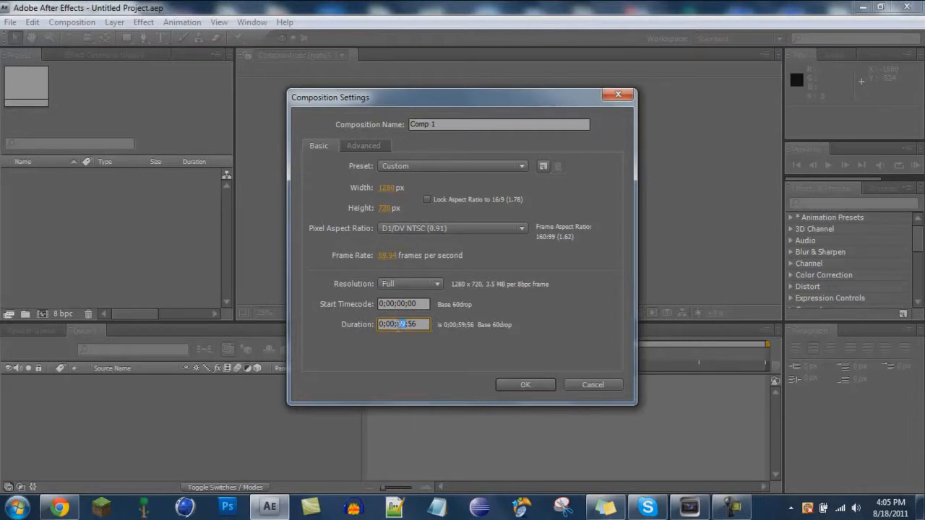
pyautogui.write('1')
pyautogui.click(525, 385)
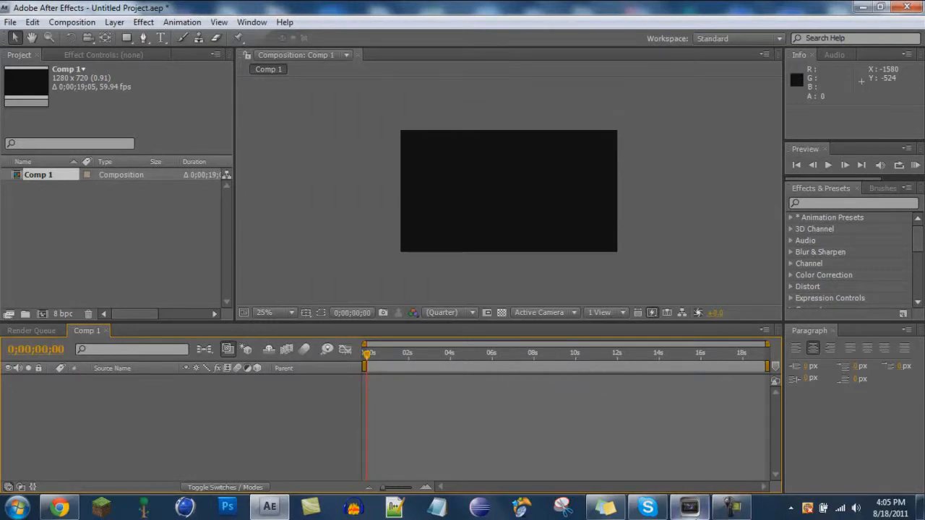
# Switch back to Vegas Pro to monitor the render, then return to After Effects.
pyautogui.click(689, 506)
pyautogui.click(689, 507)
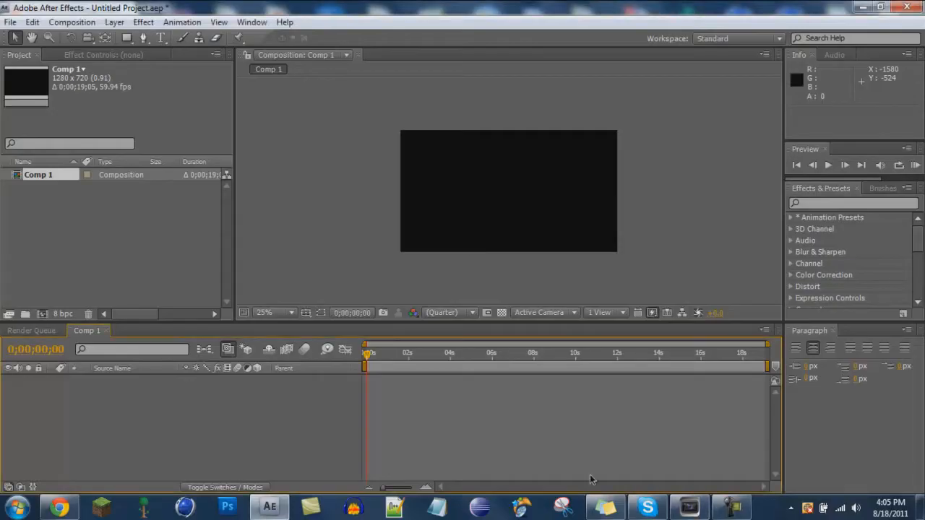
pyautogui.click(695, 511)
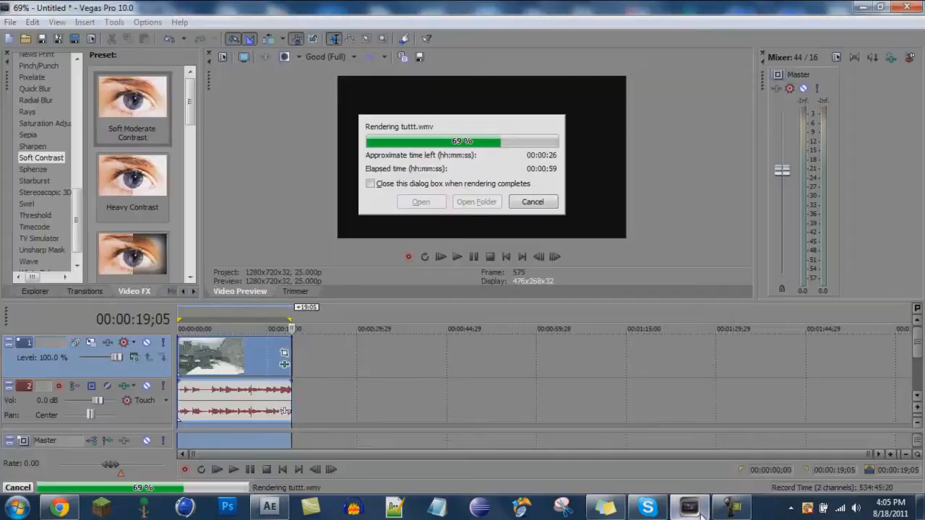
pyautogui.click(699, 514)
pyautogui.moveTo(638, 511)
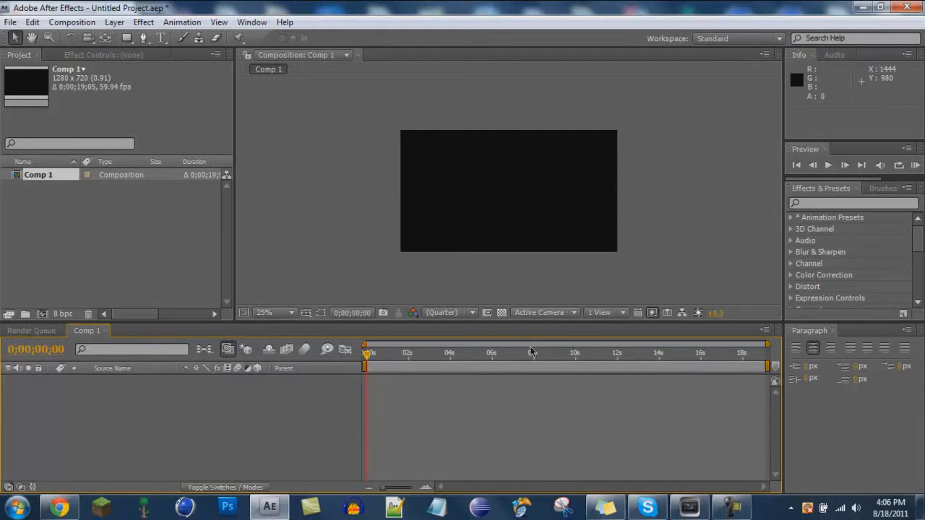
pyautogui.click(696, 515)
pyautogui.click(697, 515)
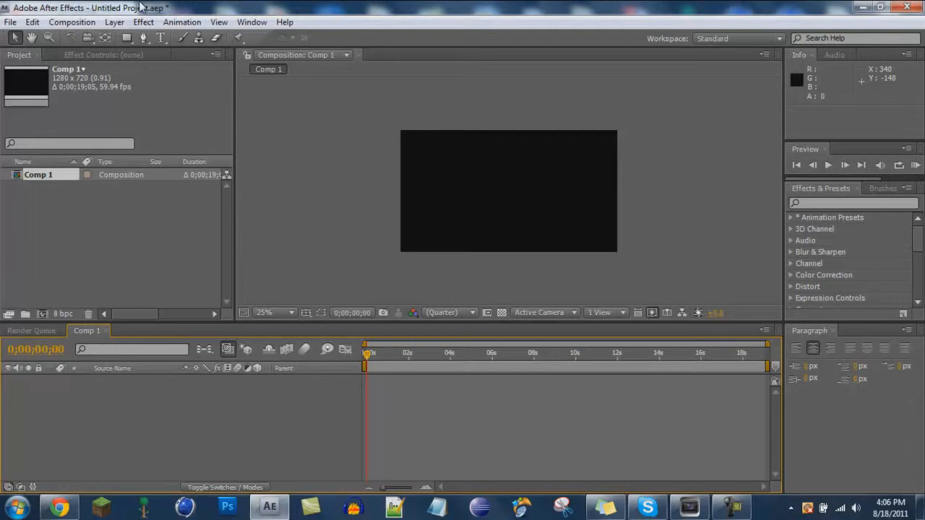
# Import the video file tuttt.wmv from My Videos into the project.
pyautogui.click(13, 22)
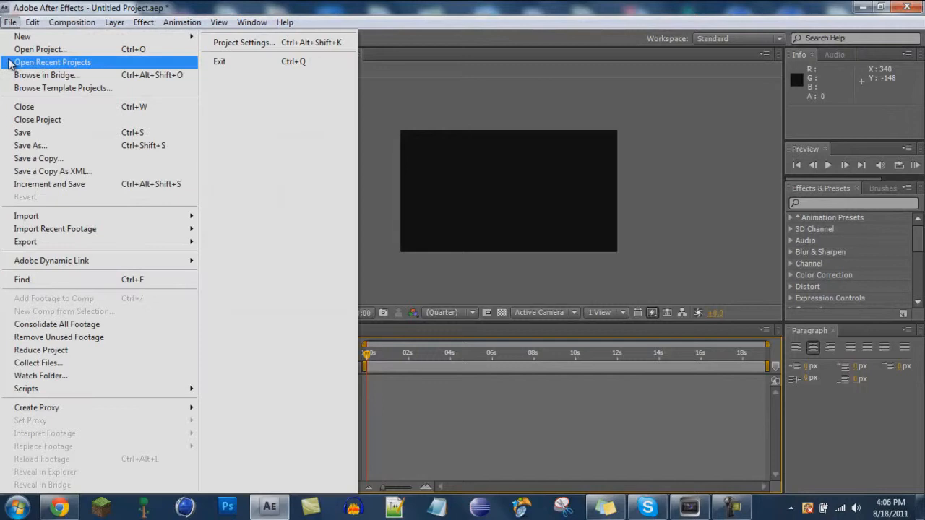
pyautogui.moveTo(109, 217)
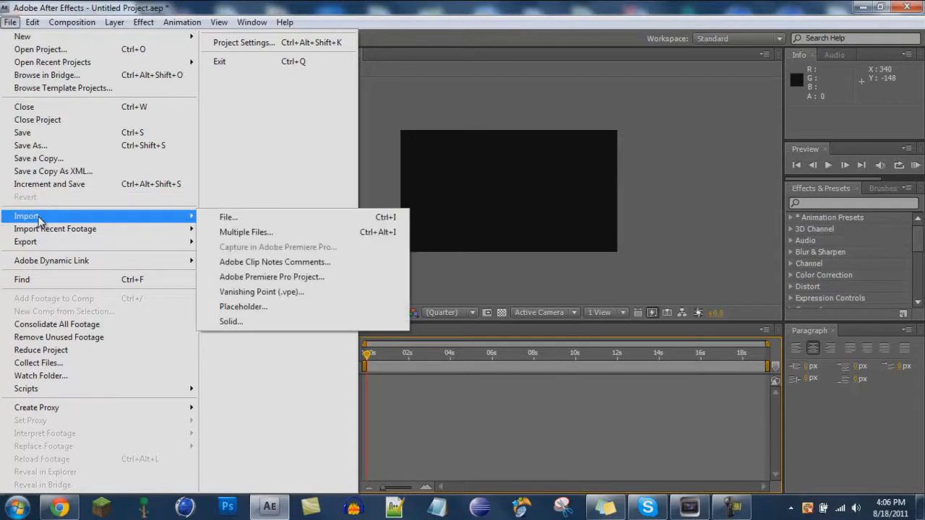
pyautogui.moveTo(52, 225)
pyautogui.click(335, 224)
pyautogui.moveTo(370, 91); pyautogui.dragTo(366, 261)
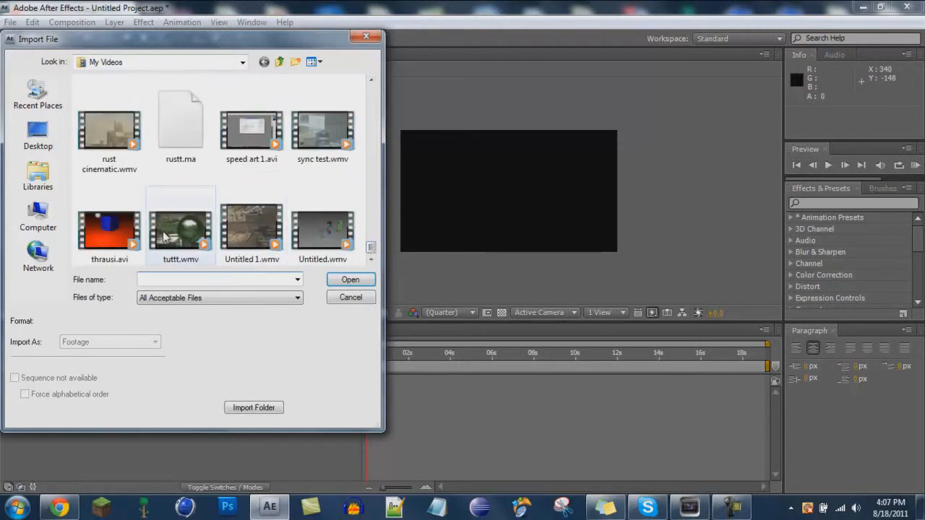
pyautogui.click(165, 237)
pyautogui.click(350, 282)
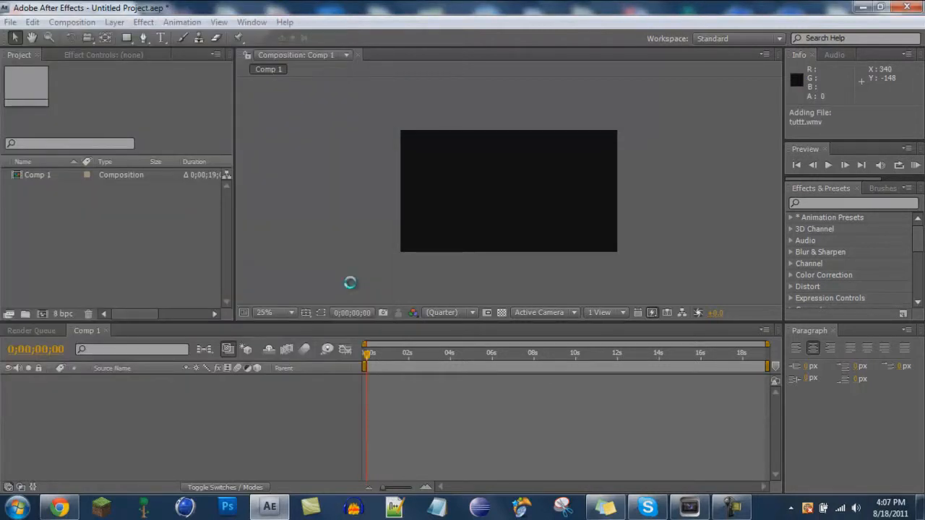
# Add tuttt.wmv to the composition and scale it horizontally to 91% to fit the frame.
pyautogui.moveTo(43, 191); pyautogui.dragTo(156, 425)
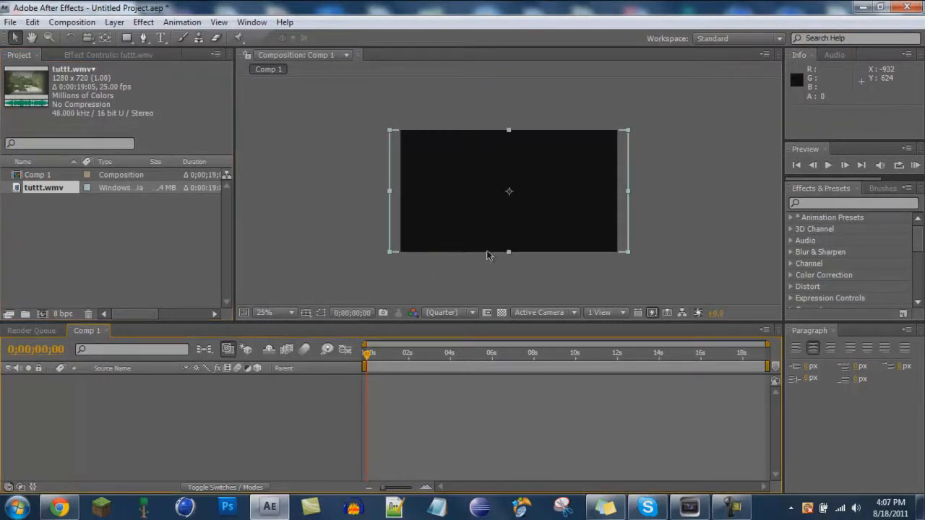
pyautogui.moveTo(628, 195); pyautogui.dragTo(619, 199)
pyautogui.hotkey('ctrl', 'z')
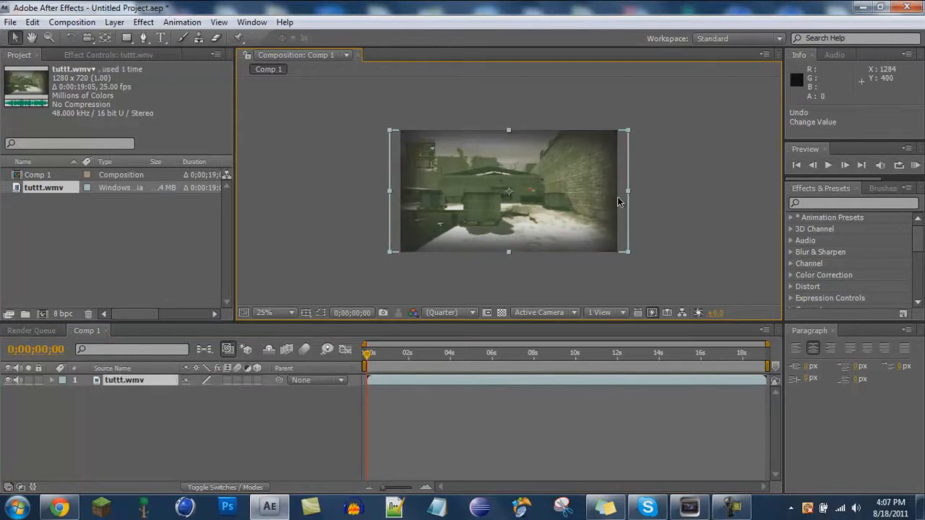
pyautogui.moveTo(628, 192); pyautogui.dragTo(618, 191)
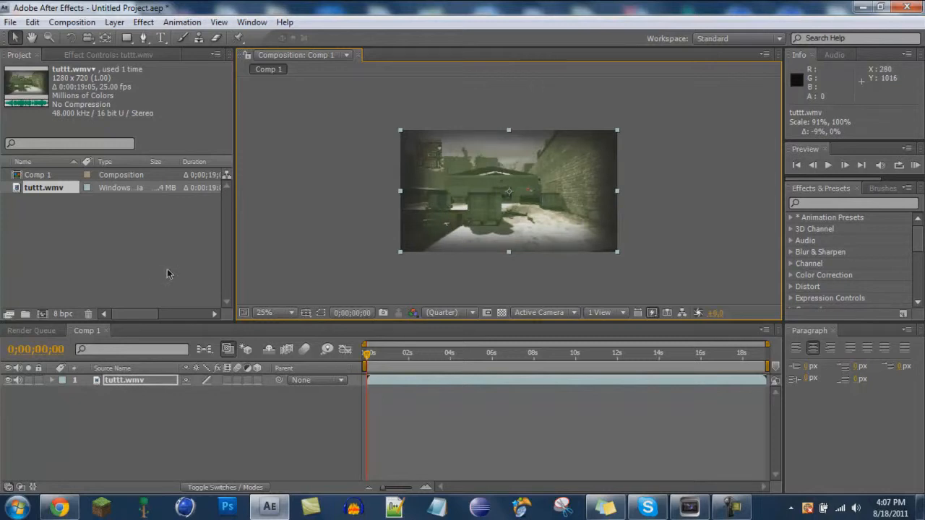
# Create a new white solid layer at composition size.
pyautogui.click(114, 22)
pyautogui.moveTo(144, 37)
pyautogui.click(365, 55)
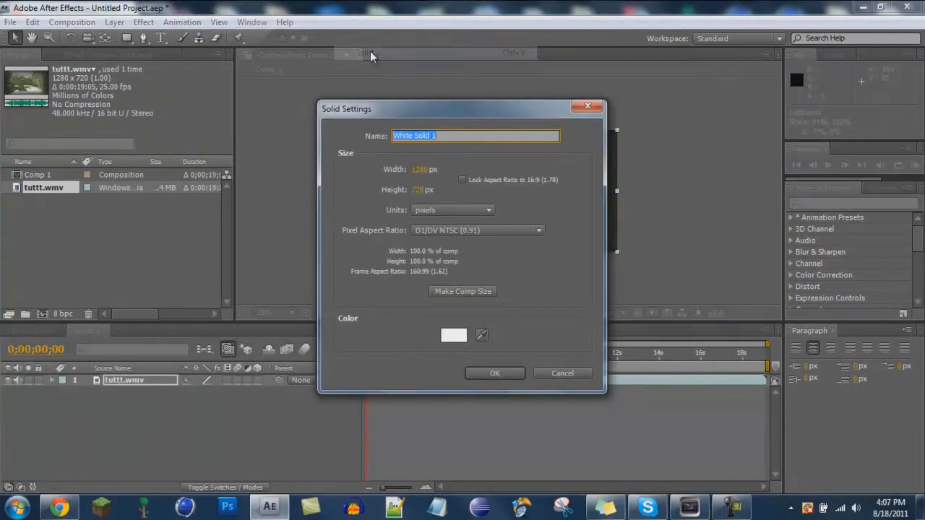
pyautogui.click(499, 370)
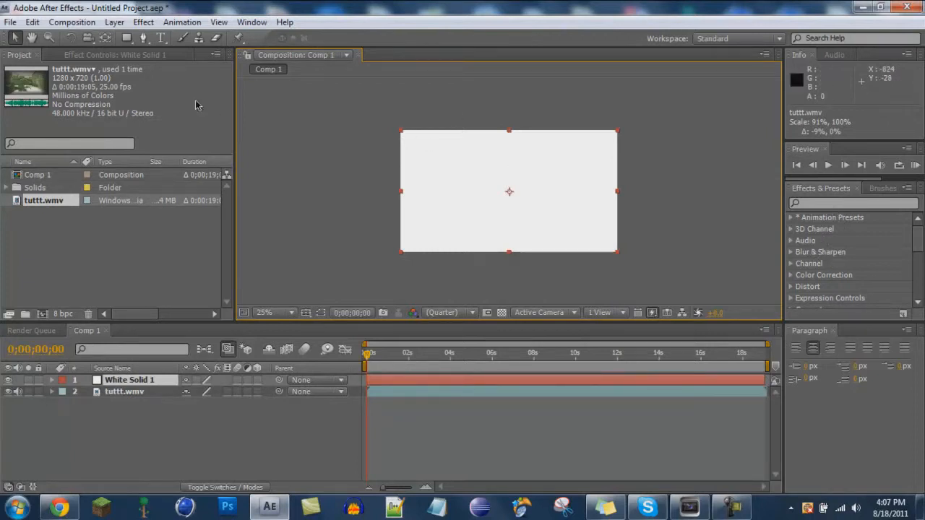
# Apply the CC Particle World effect to the solid and set its grid to Off.
pyautogui.click(156, 26)
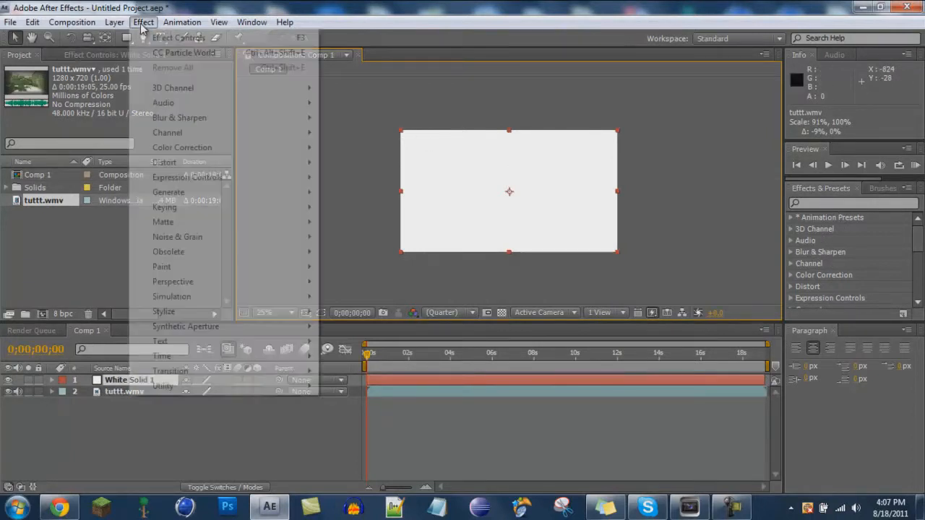
pyautogui.moveTo(233, 273)
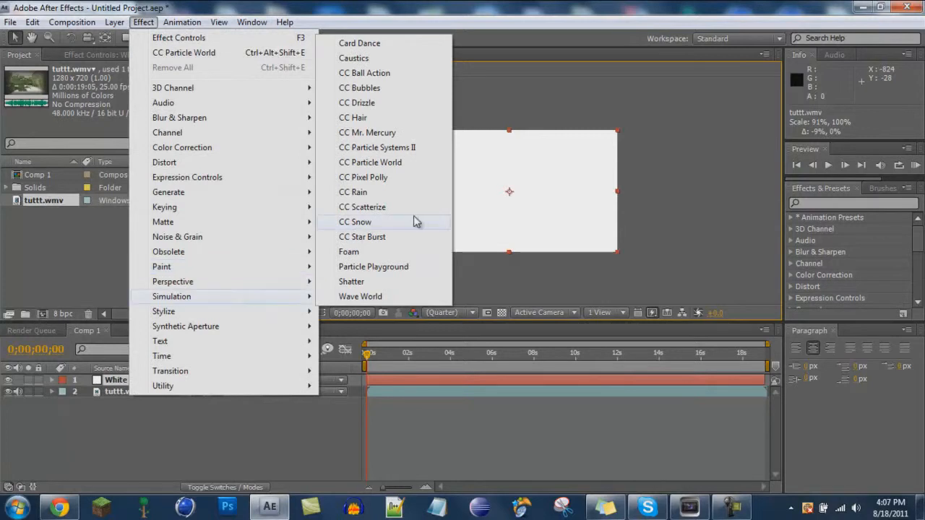
pyautogui.click(396, 162)
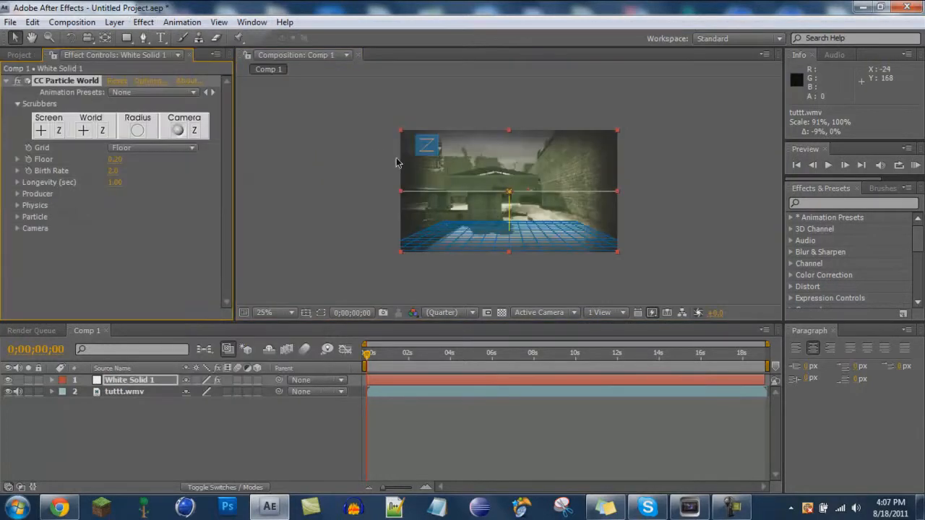
pyautogui.click(126, 148)
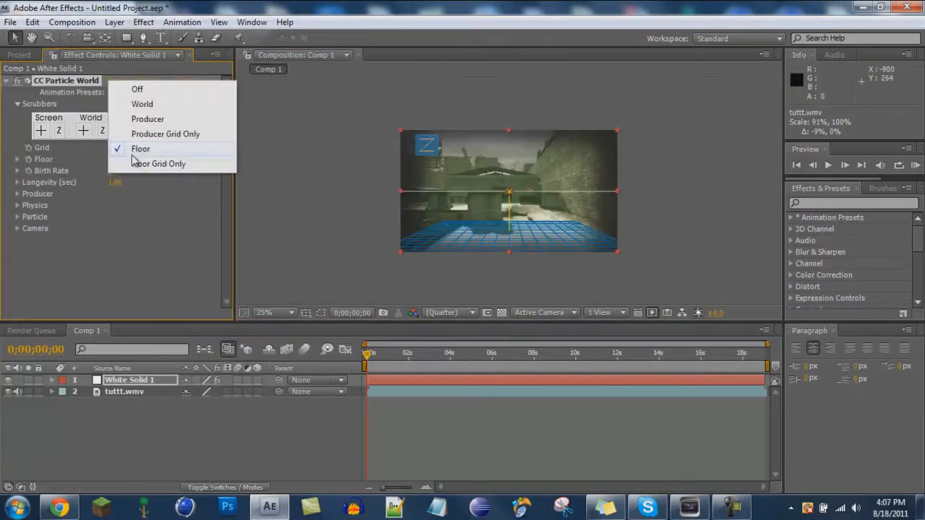
pyautogui.click(144, 87)
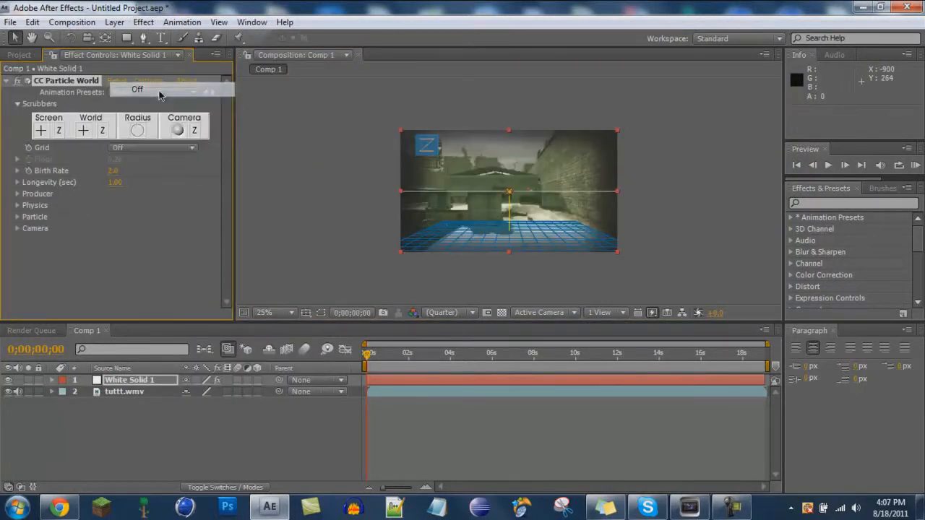
# Set the particle producer's X, Y and Z radius to 1.6.
pyautogui.click(18, 193)
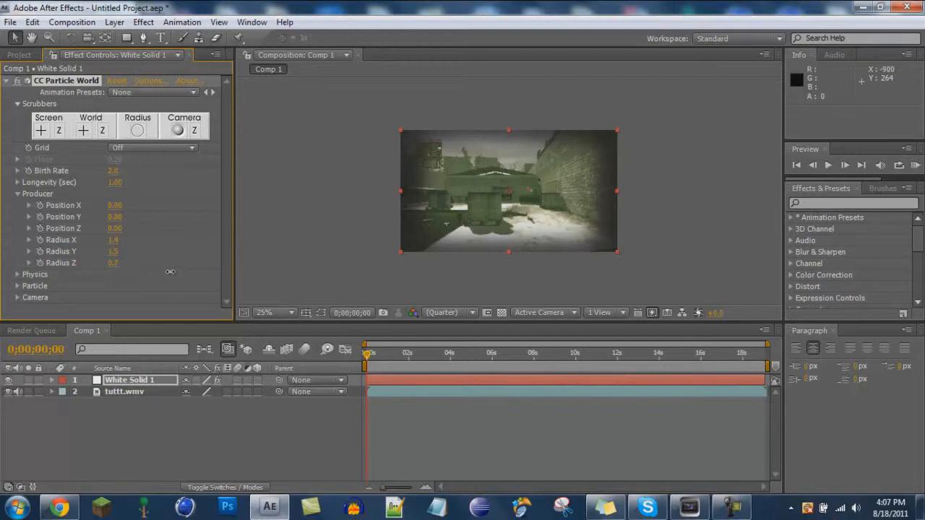
pyautogui.moveTo(368, 354); pyautogui.dragTo(420, 352)
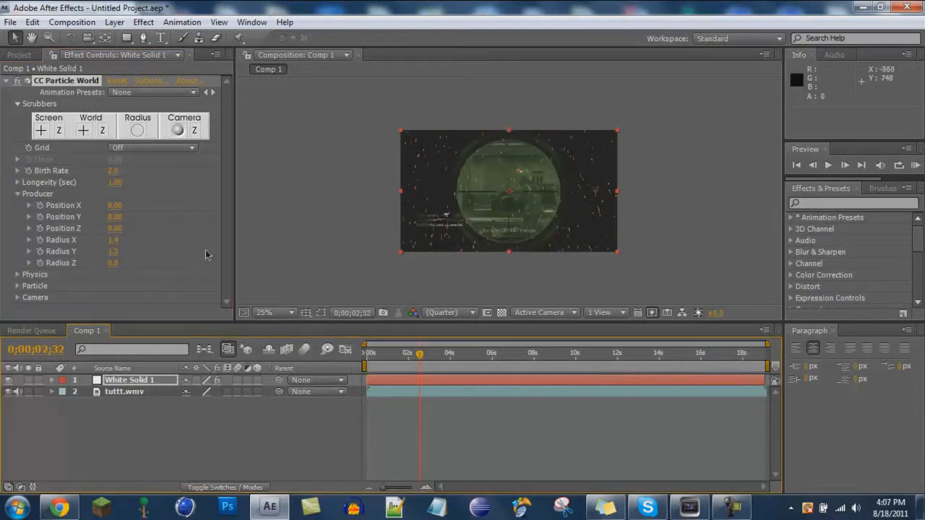
pyautogui.moveTo(116, 267); pyautogui.dragTo(172, 271)
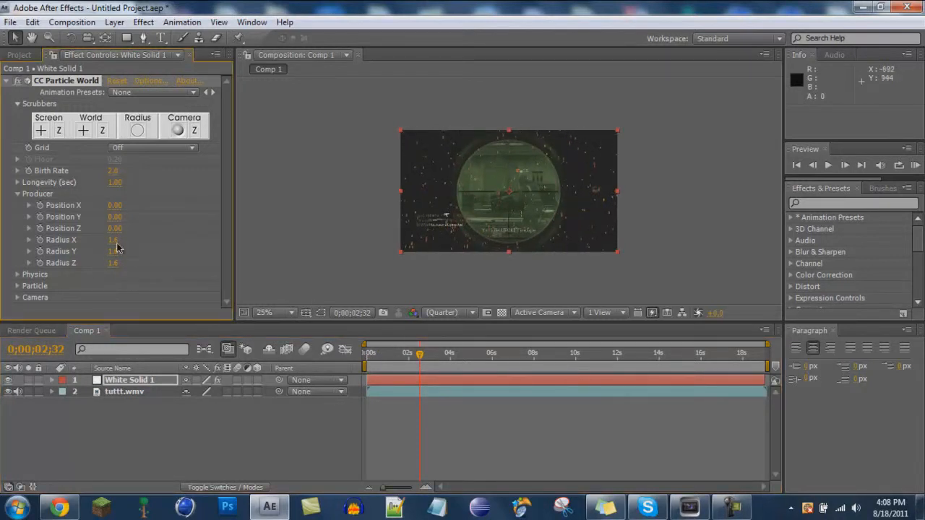
pyautogui.moveTo(425, 355); pyautogui.dragTo(367, 355)
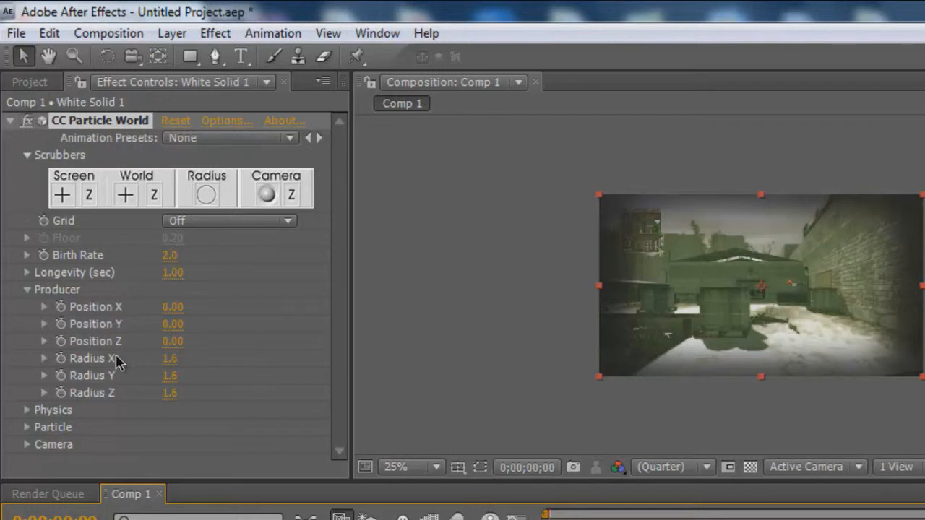
# Set the particle physics gravity to -0.250.
pyautogui.click(28, 290)
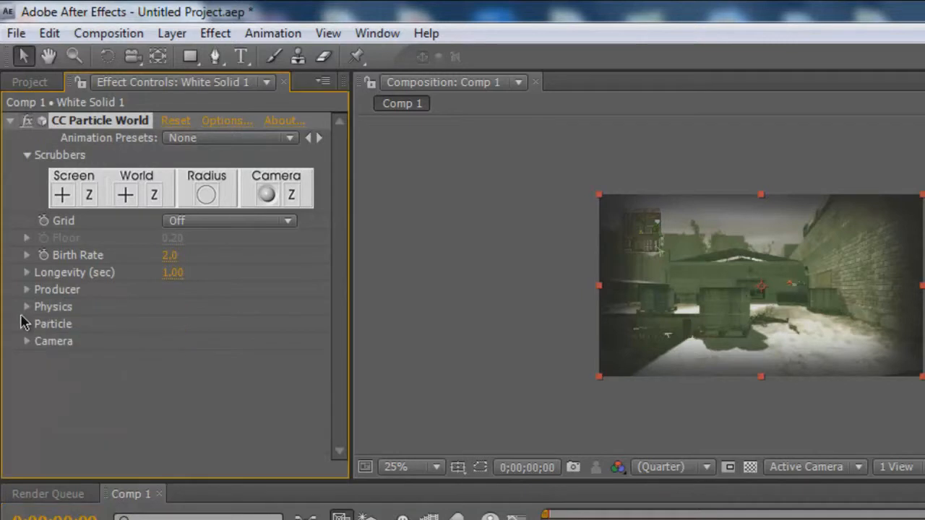
pyautogui.click(27, 307)
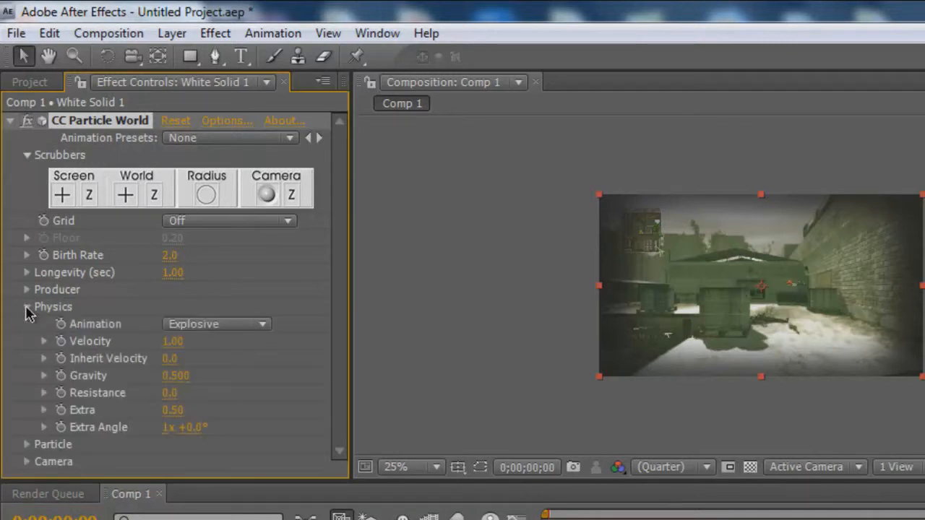
pyautogui.click(176, 376)
pyautogui.write('-0')
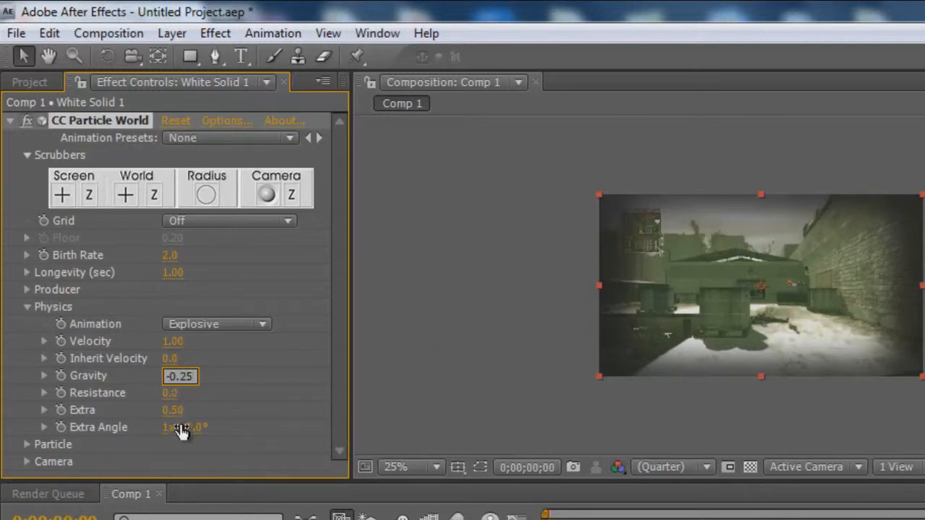
# Change the particle type to Lens Convex.
pyautogui.click(27, 307)
pyautogui.click(27, 307)
pyautogui.click(26, 307)
pyautogui.click(26, 307)
pyautogui.click(27, 325)
pyautogui.scroll(-4, 118, 314)
pyautogui.click(222, 214)
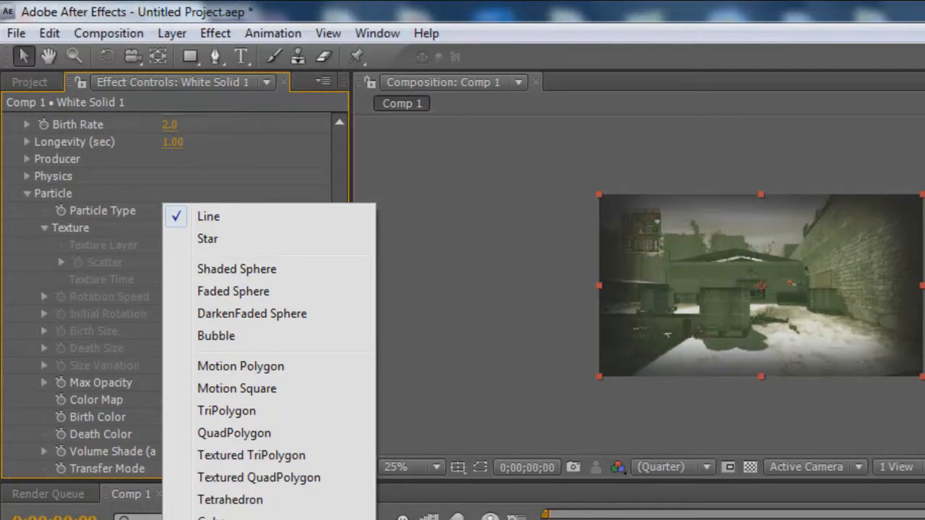
pyautogui.click(230, 519)
pyautogui.moveTo(338, 340); pyautogui.dragTo(338, 348)
# Set the particles' max opacity to 35%, birth size to 0.1 and death size to 0.6, and preview.
pyautogui.click(180, 373)
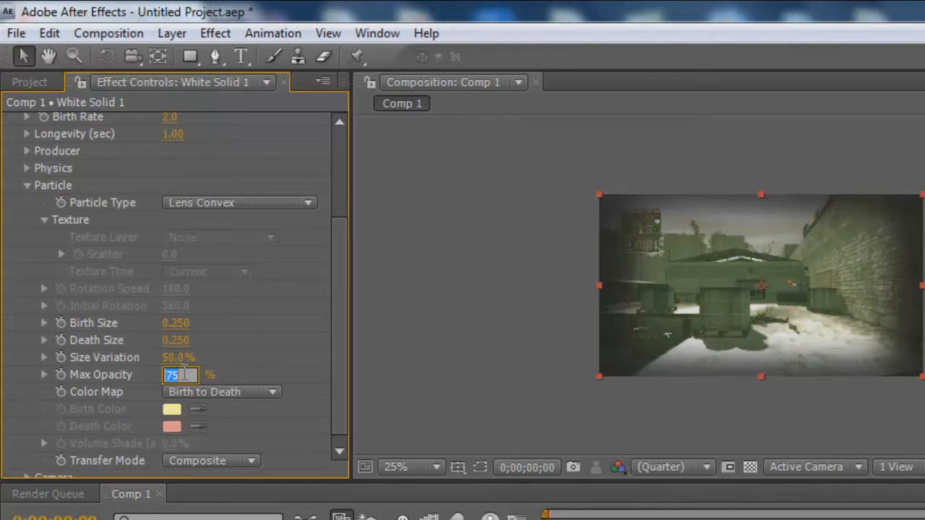
pyautogui.press('Return')
pyautogui.click(175, 324)
pyautogui.write('0.')
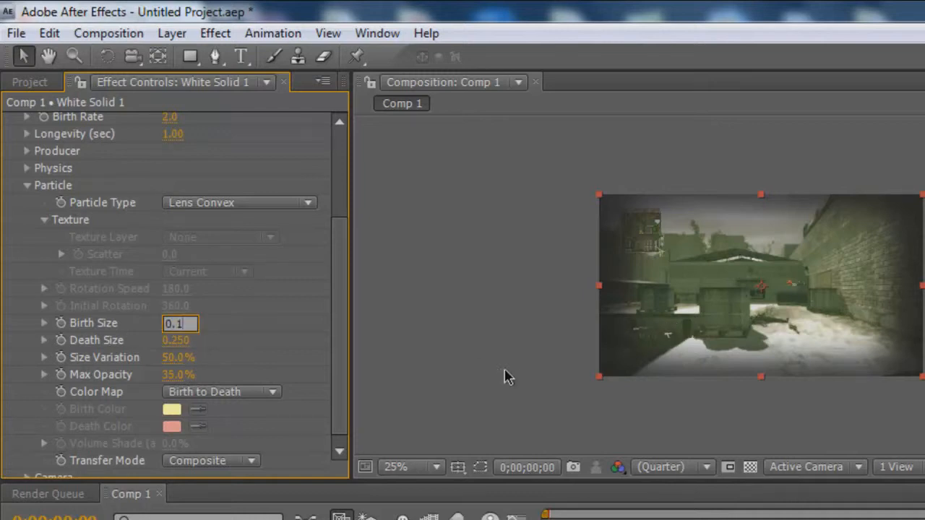
pyautogui.write('1')
pyautogui.click(175, 341)
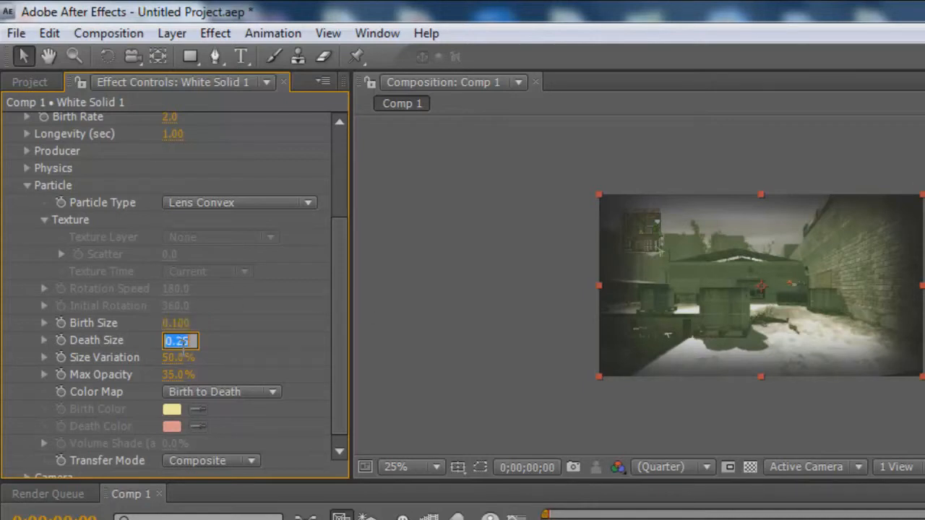
pyautogui.write('0')
pyautogui.click(436, 248)
pyautogui.press('space')
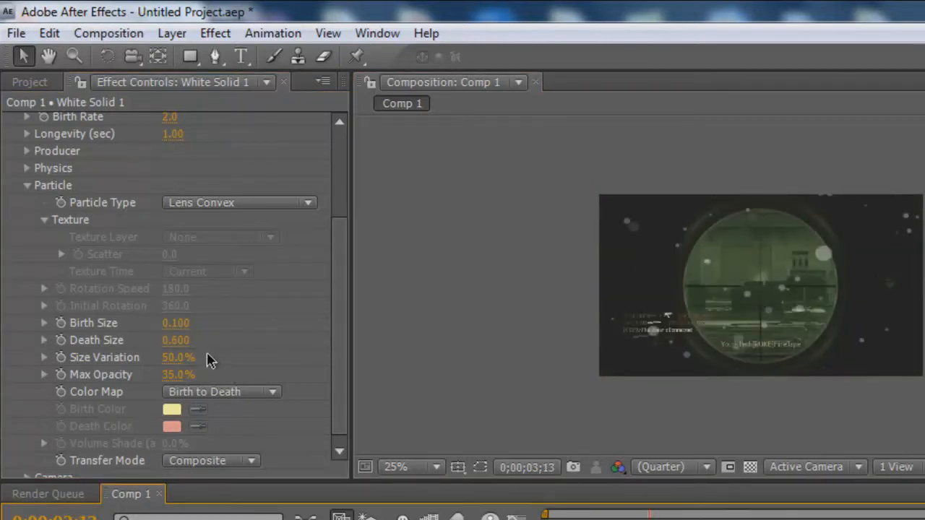
# Reduce the particle birth size to 0.01 and death size to 0.06, then preview the result.
pyautogui.click(175, 324)
pyautogui.click(196, 322)
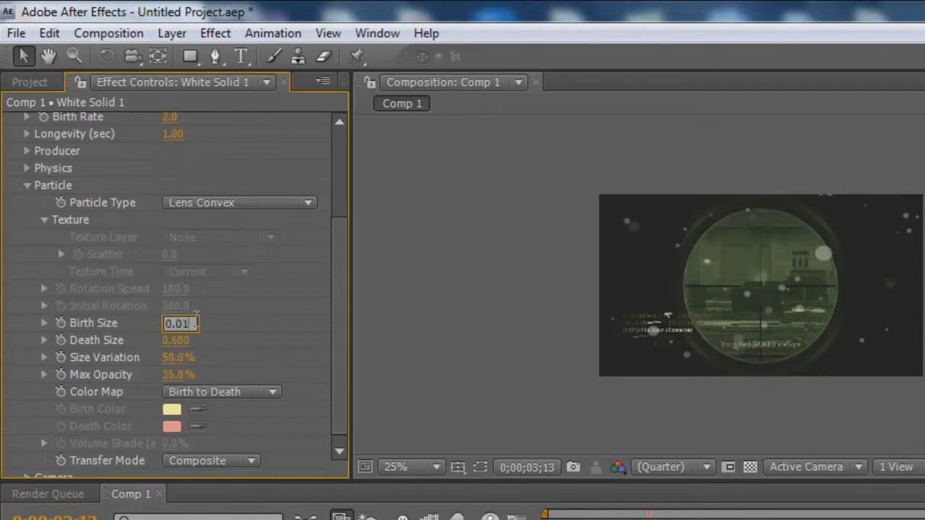
pyautogui.click(176, 340)
pyautogui.click(191, 340)
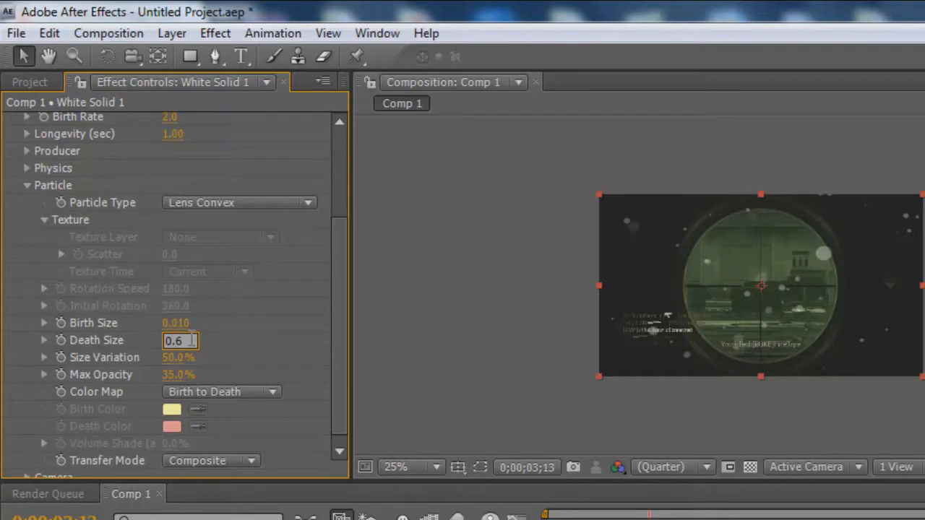
pyautogui.press('Return')
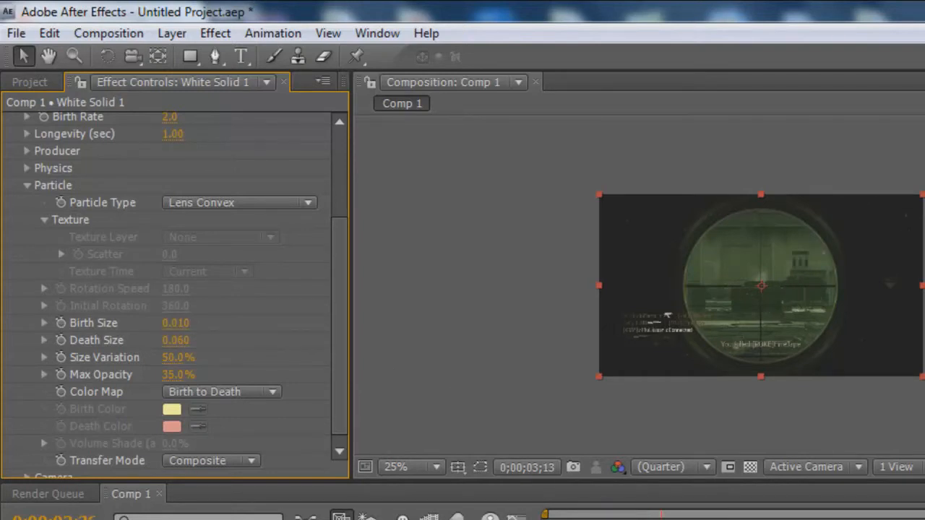
pyautogui.press('space')
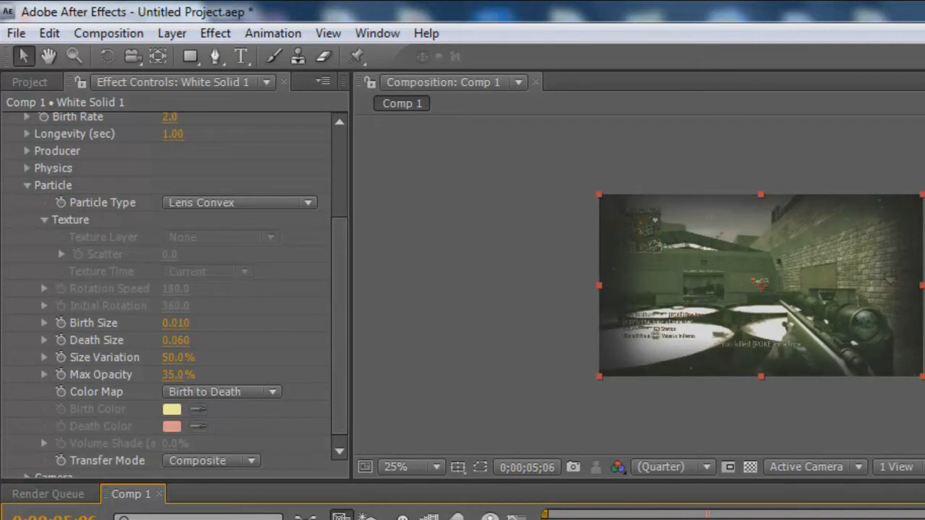
# Set the physics animation to Vortex and preview it.
pyautogui.click(27, 186)
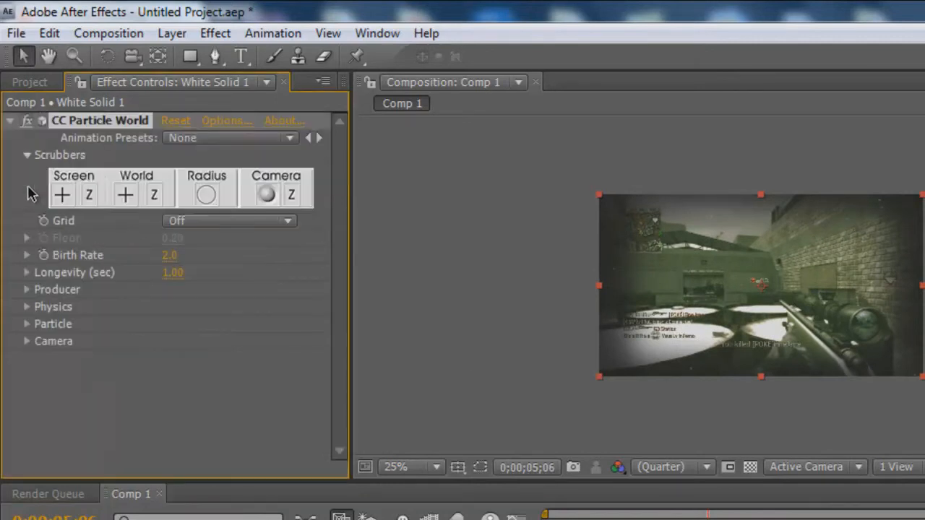
pyautogui.click(28, 306)
pyautogui.click(214, 327)
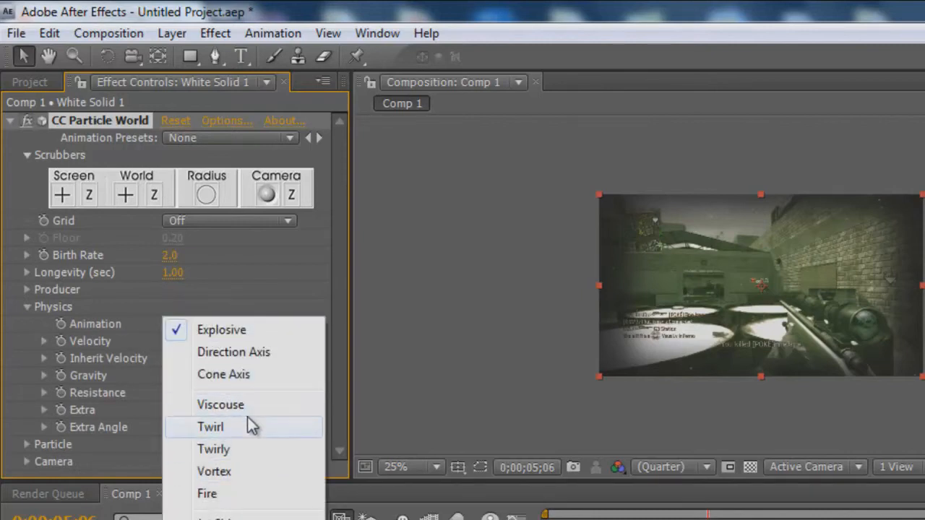
pyautogui.click(249, 470)
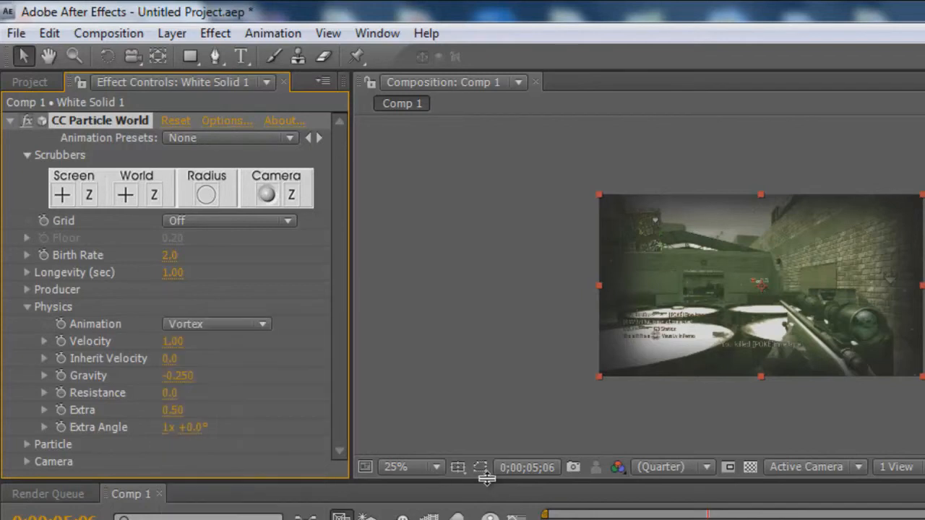
pyautogui.press('space')
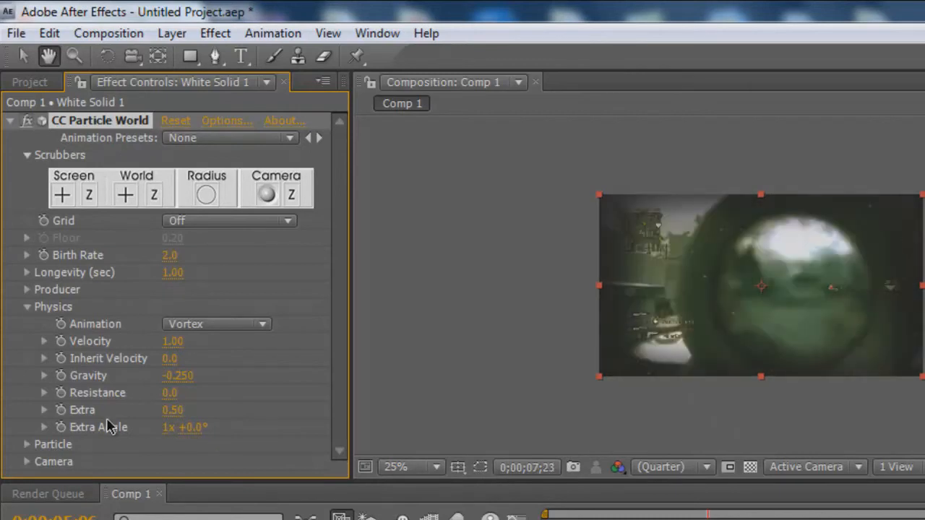
# Switch the physics animation to Viscouse and preview the composition.
pyautogui.click(203, 327)
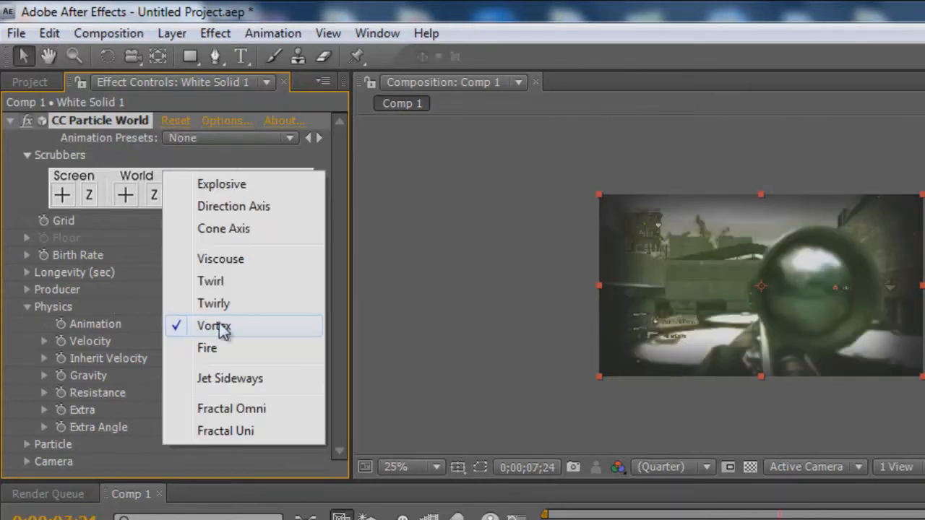
pyautogui.click(275, 258)
pyautogui.press('space')
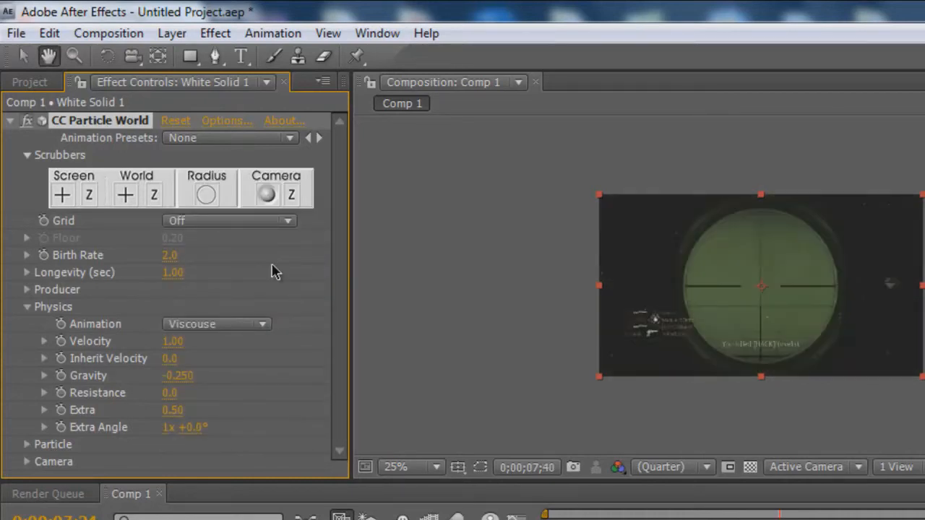
pyautogui.press('space')
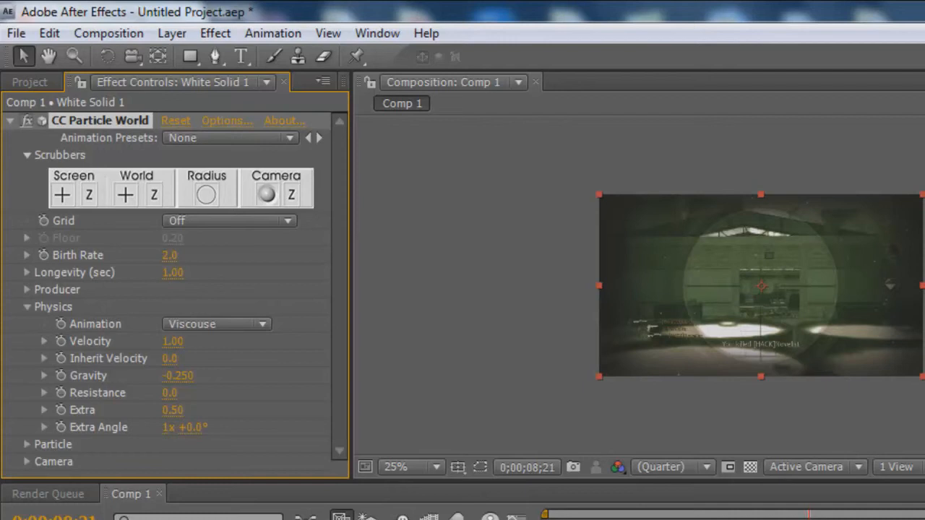
# Switch back to Vegas Pro.
pyautogui.click(109, 33)
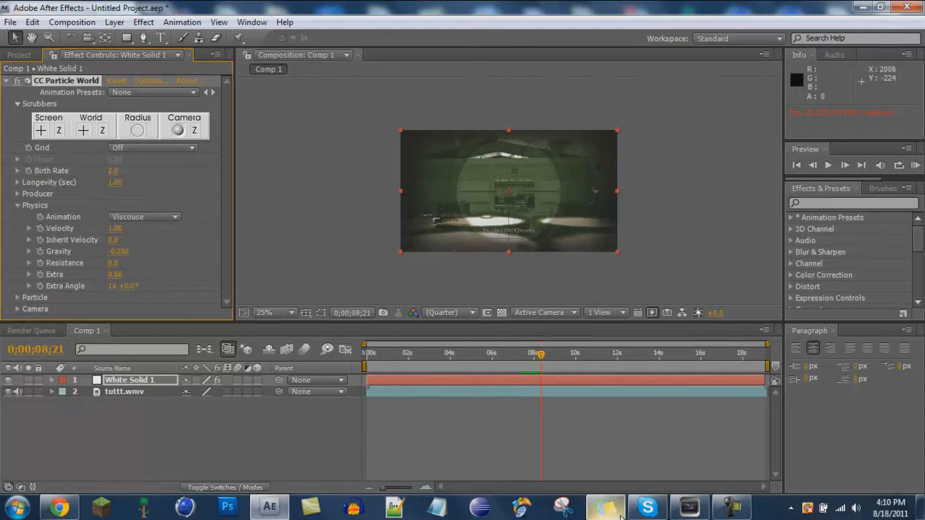
pyautogui.click(735, 510)
pyautogui.click(735, 509)
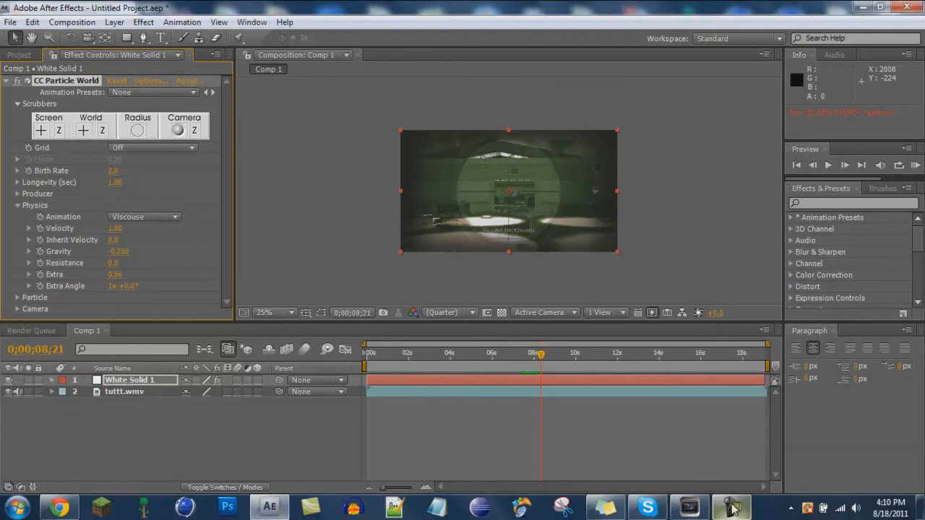